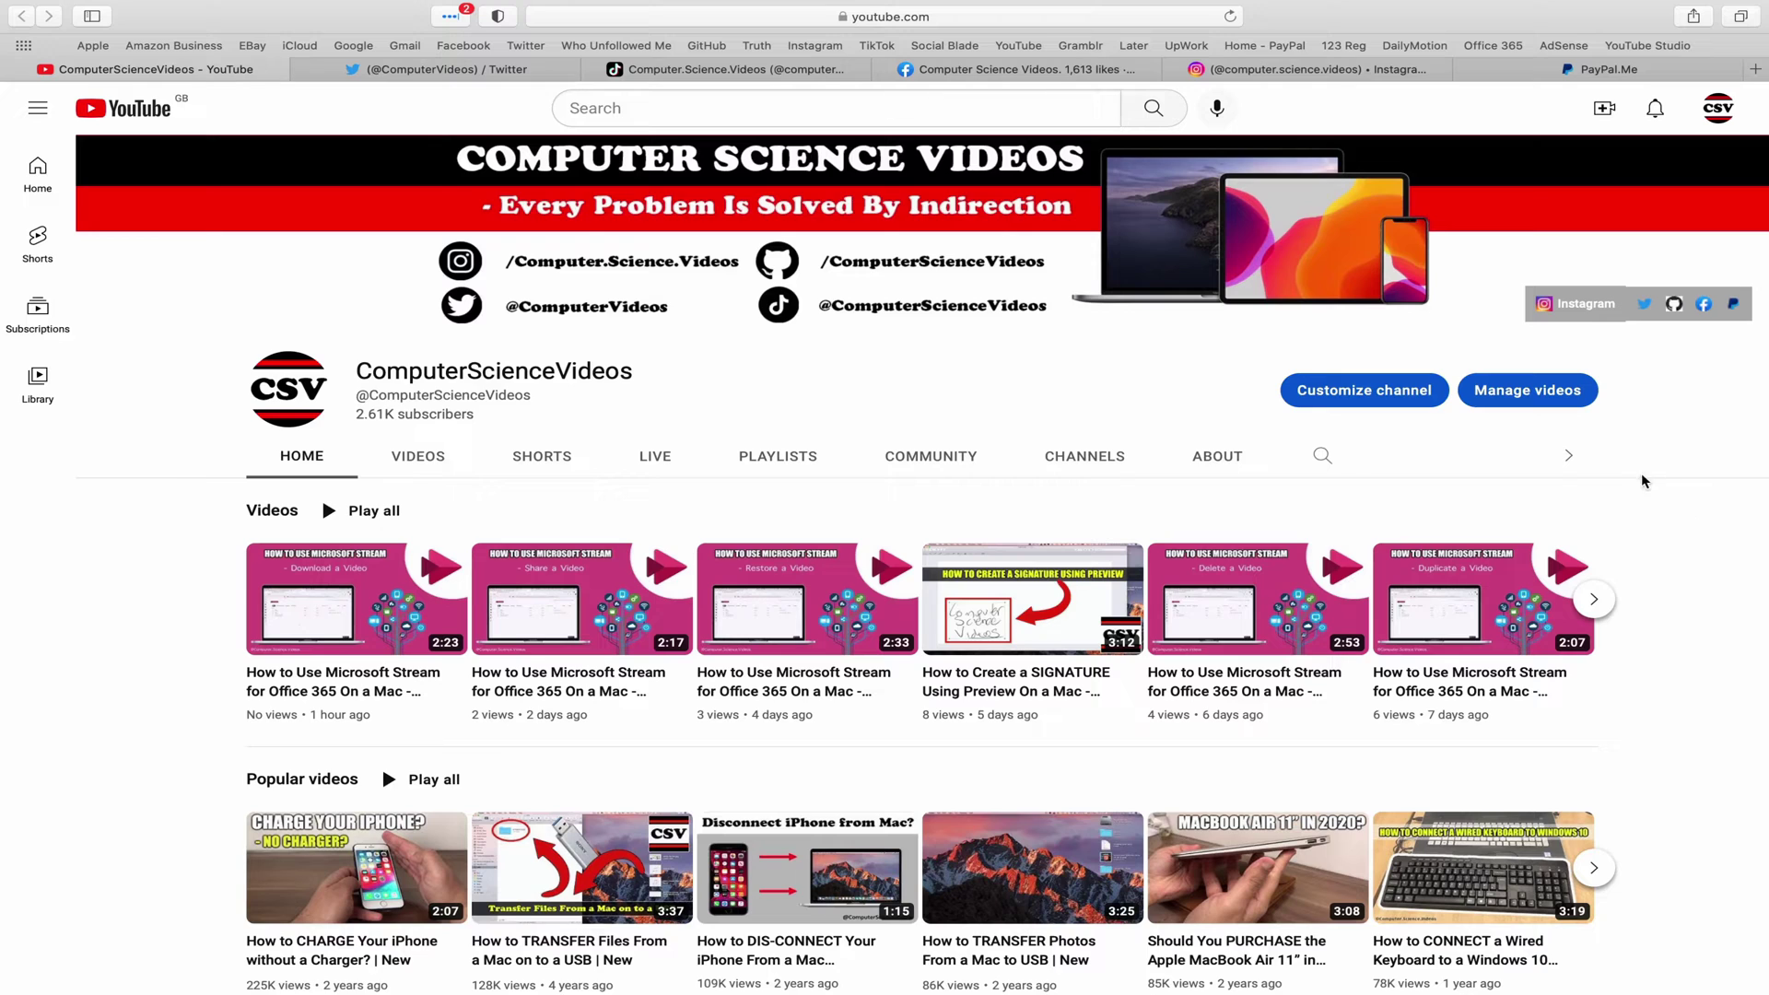
# Cycle through the Twitter, TikTok, Facebook and Instagram tabs, ending on the PayPal.Me page.
pyautogui.click(442, 69)
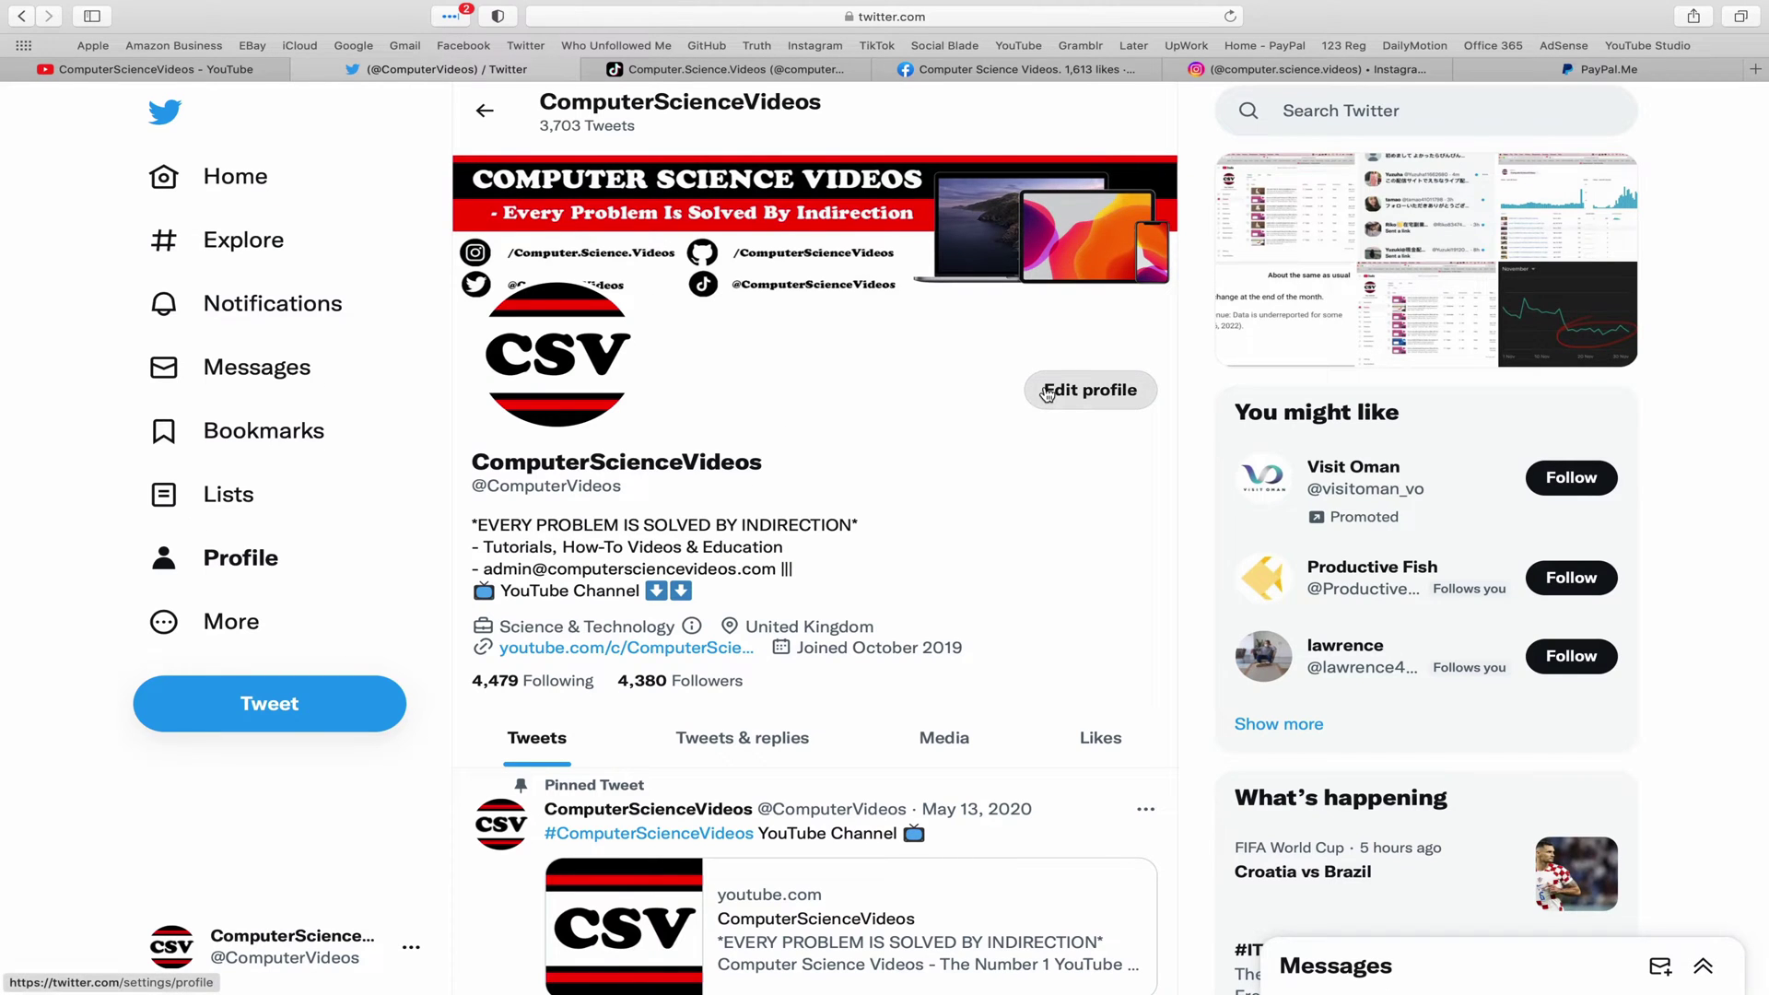
pyautogui.click(772, 72)
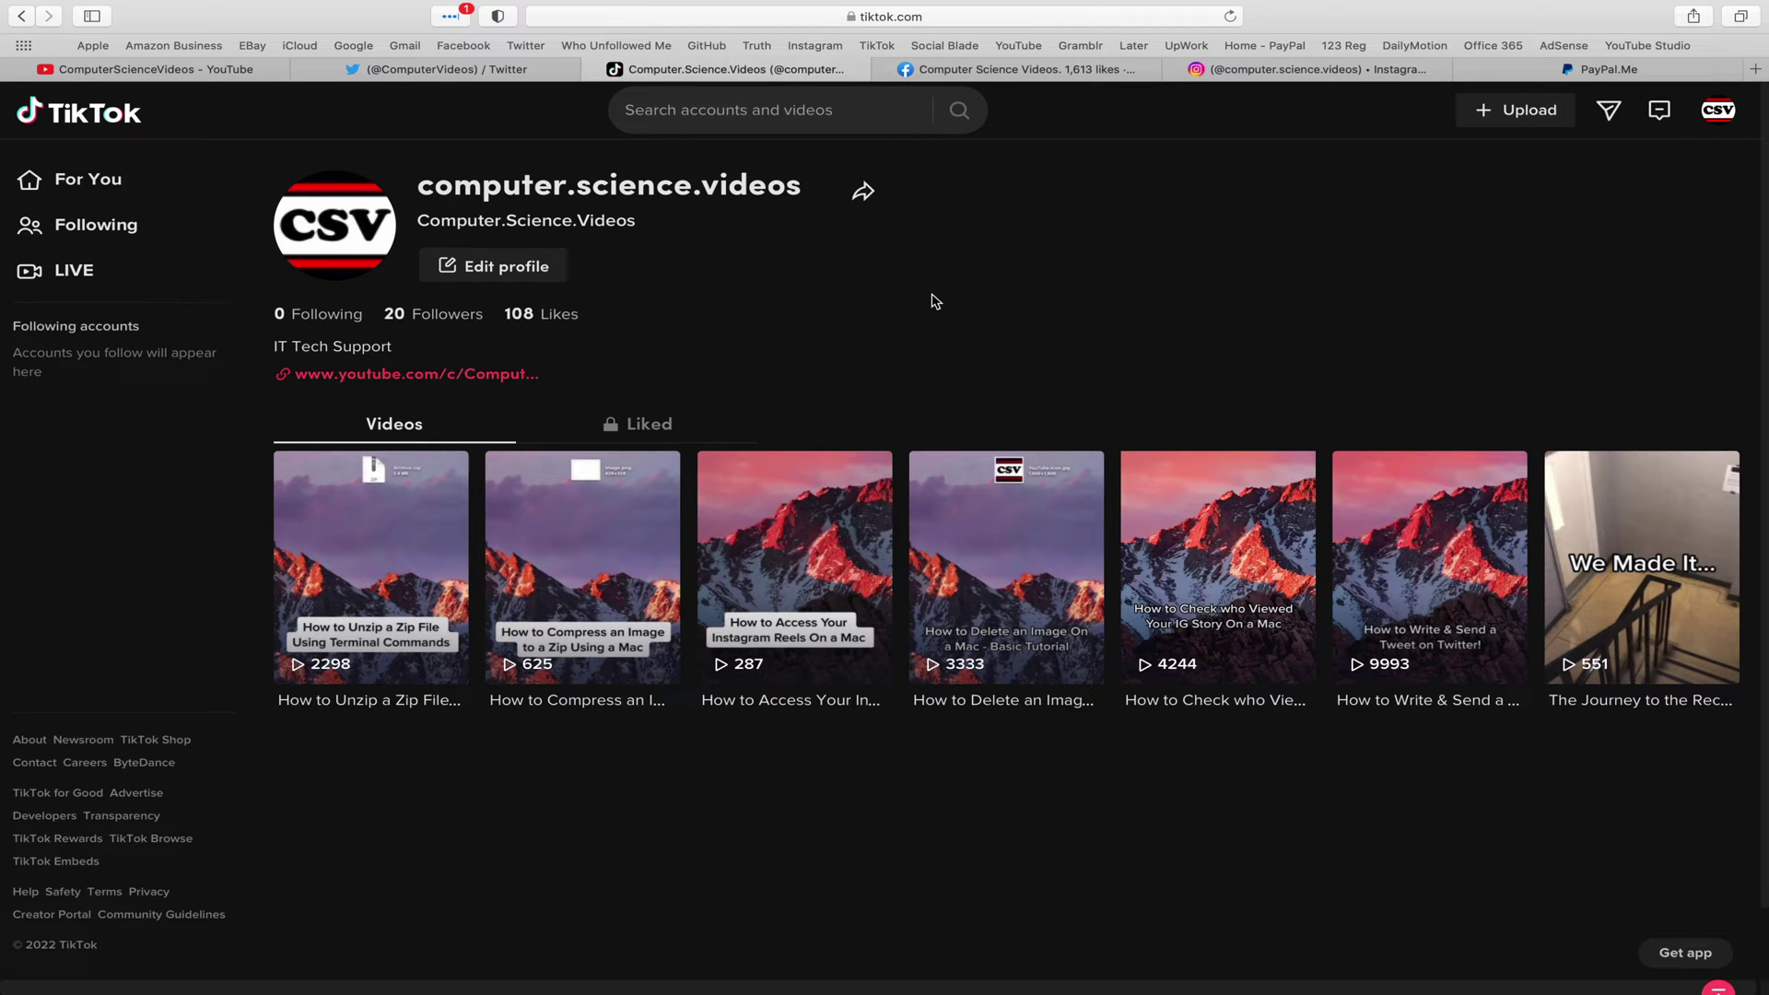
pyautogui.click(1023, 70)
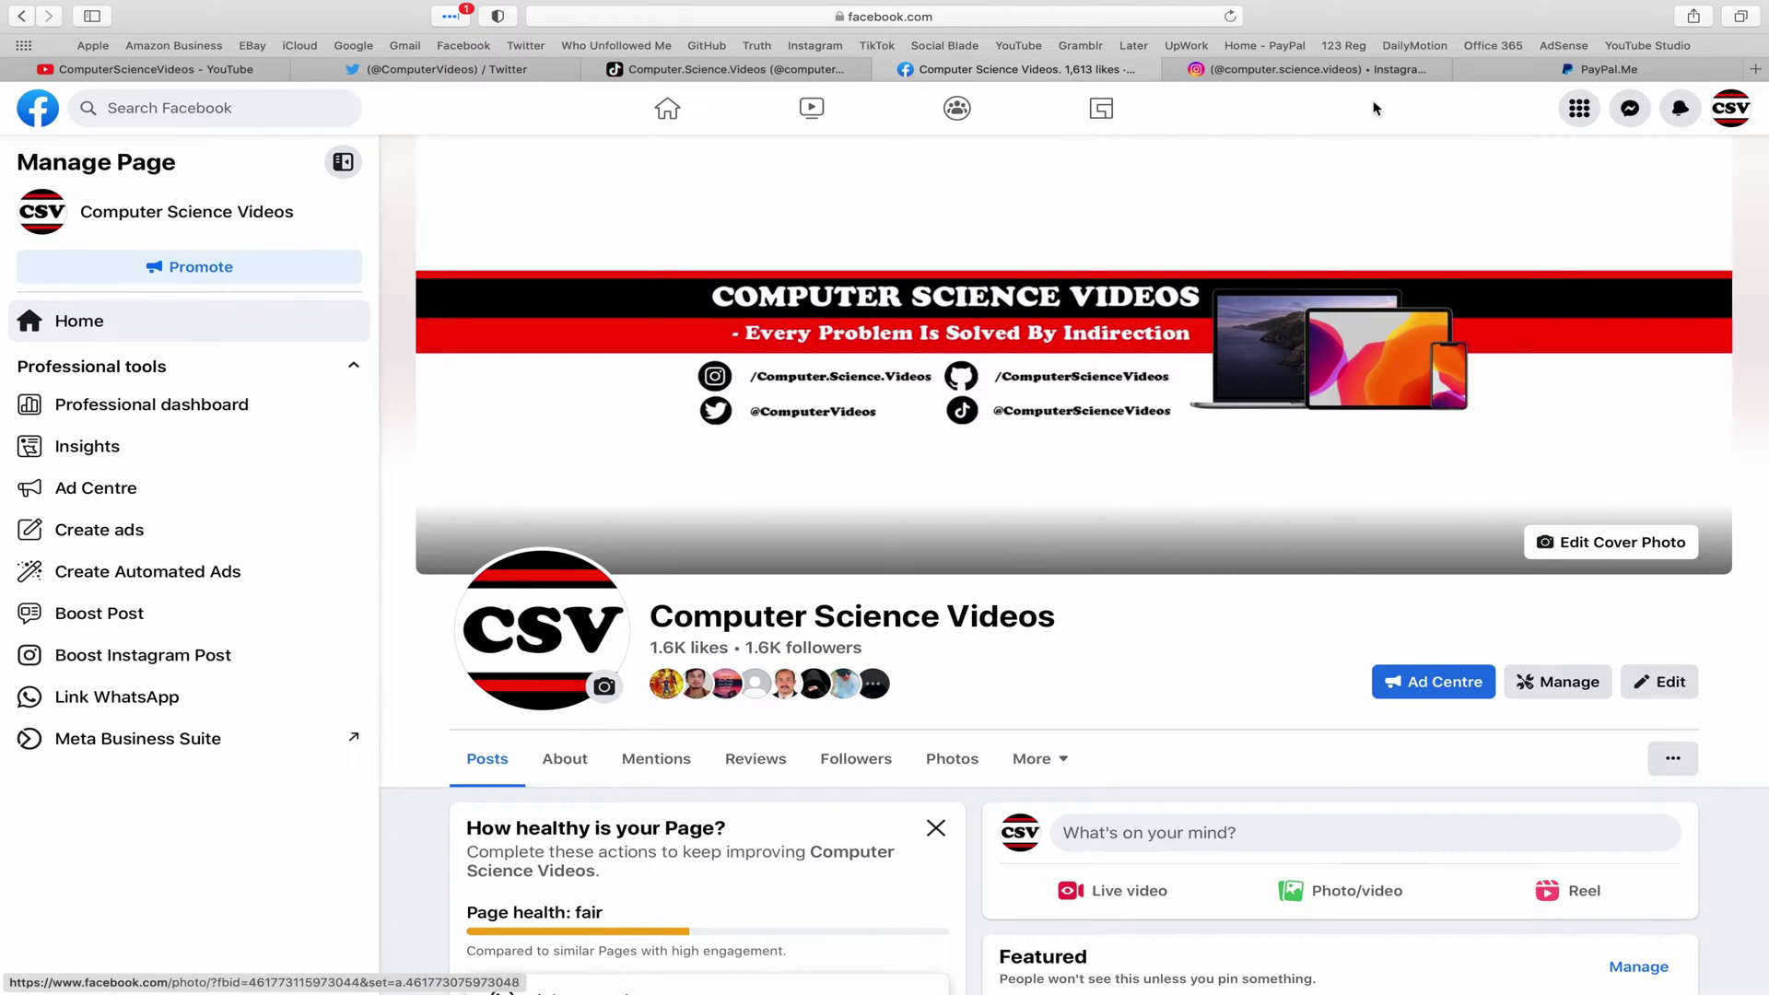
pyautogui.click(1316, 68)
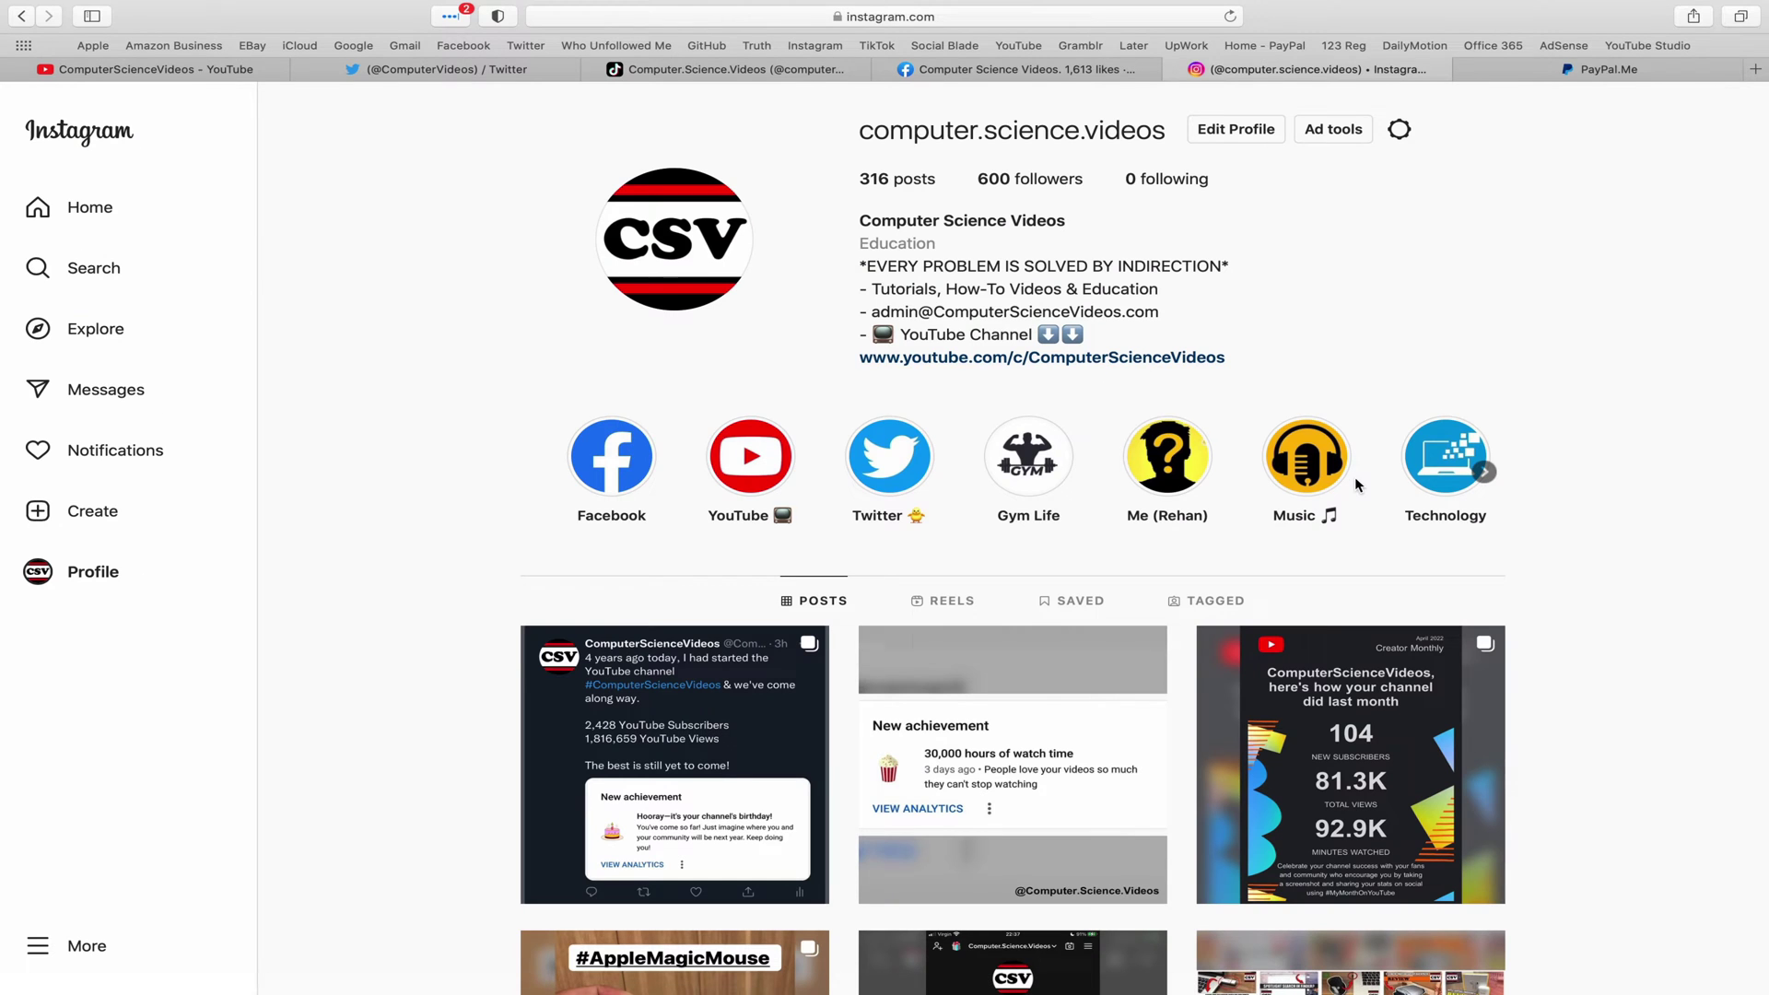
pyautogui.click(1668, 71)
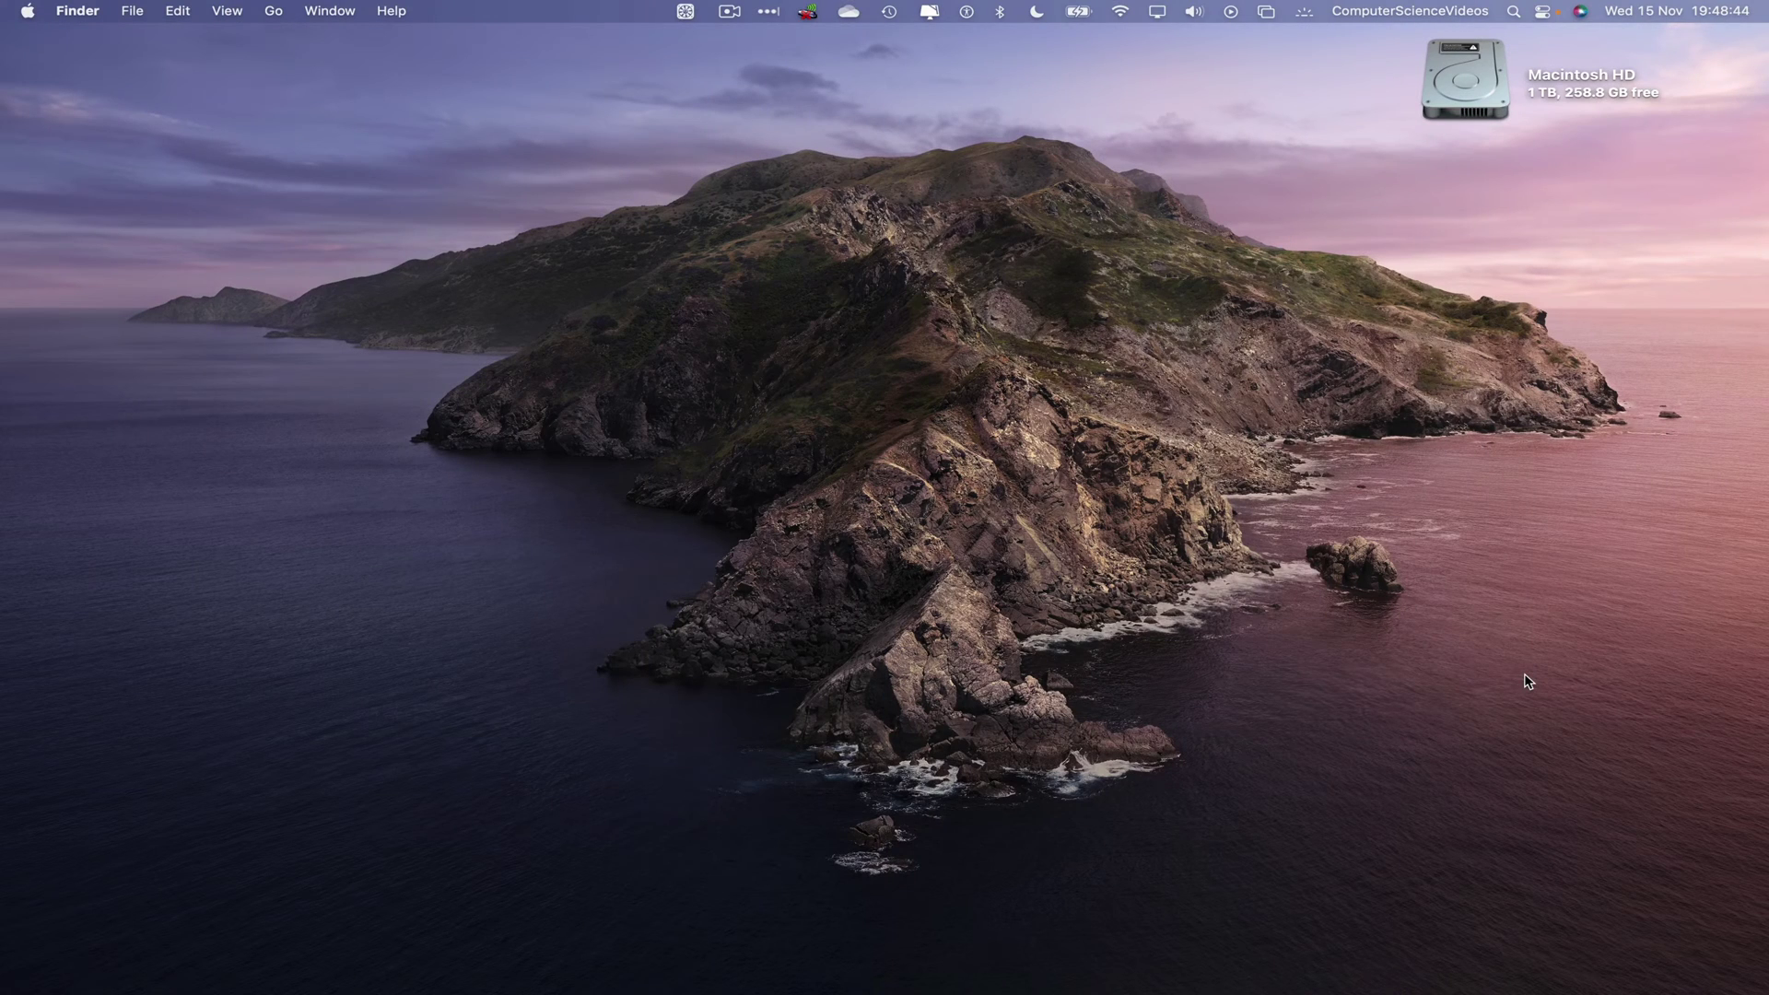
# Launch Microsoft Outlook by searching 'out' in Launchpad.
pyautogui.moveTo(608, 955)
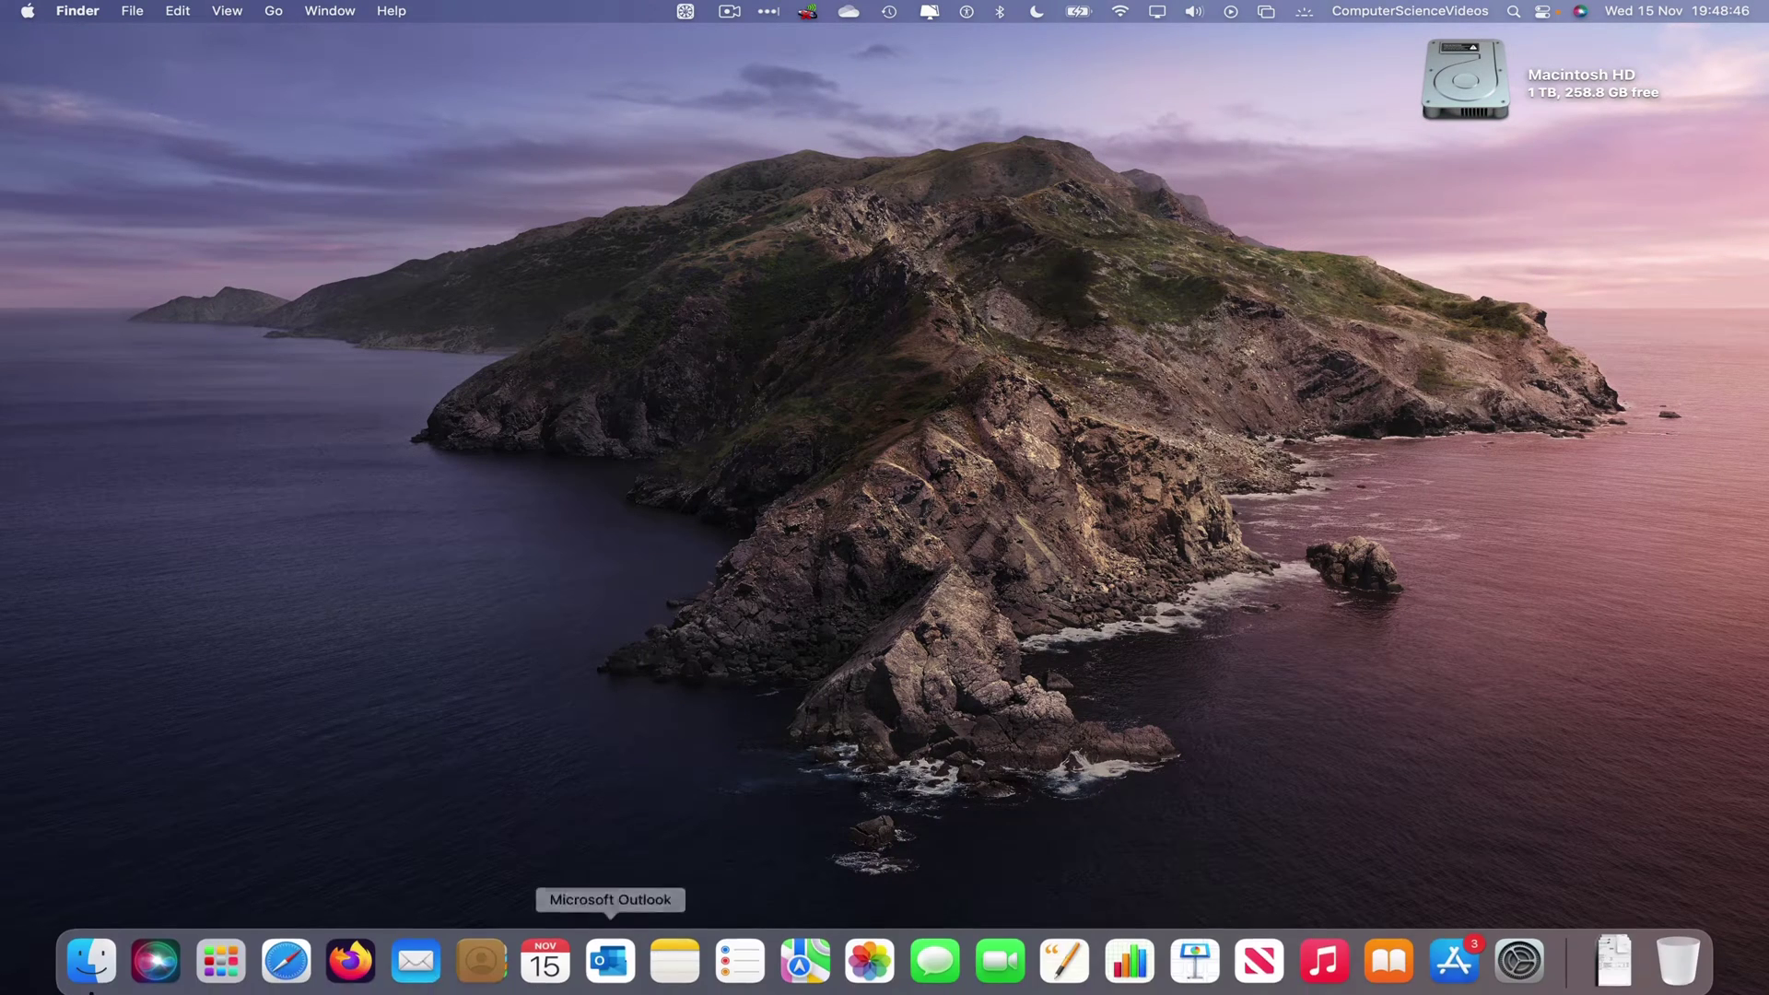
pyautogui.click(221, 955)
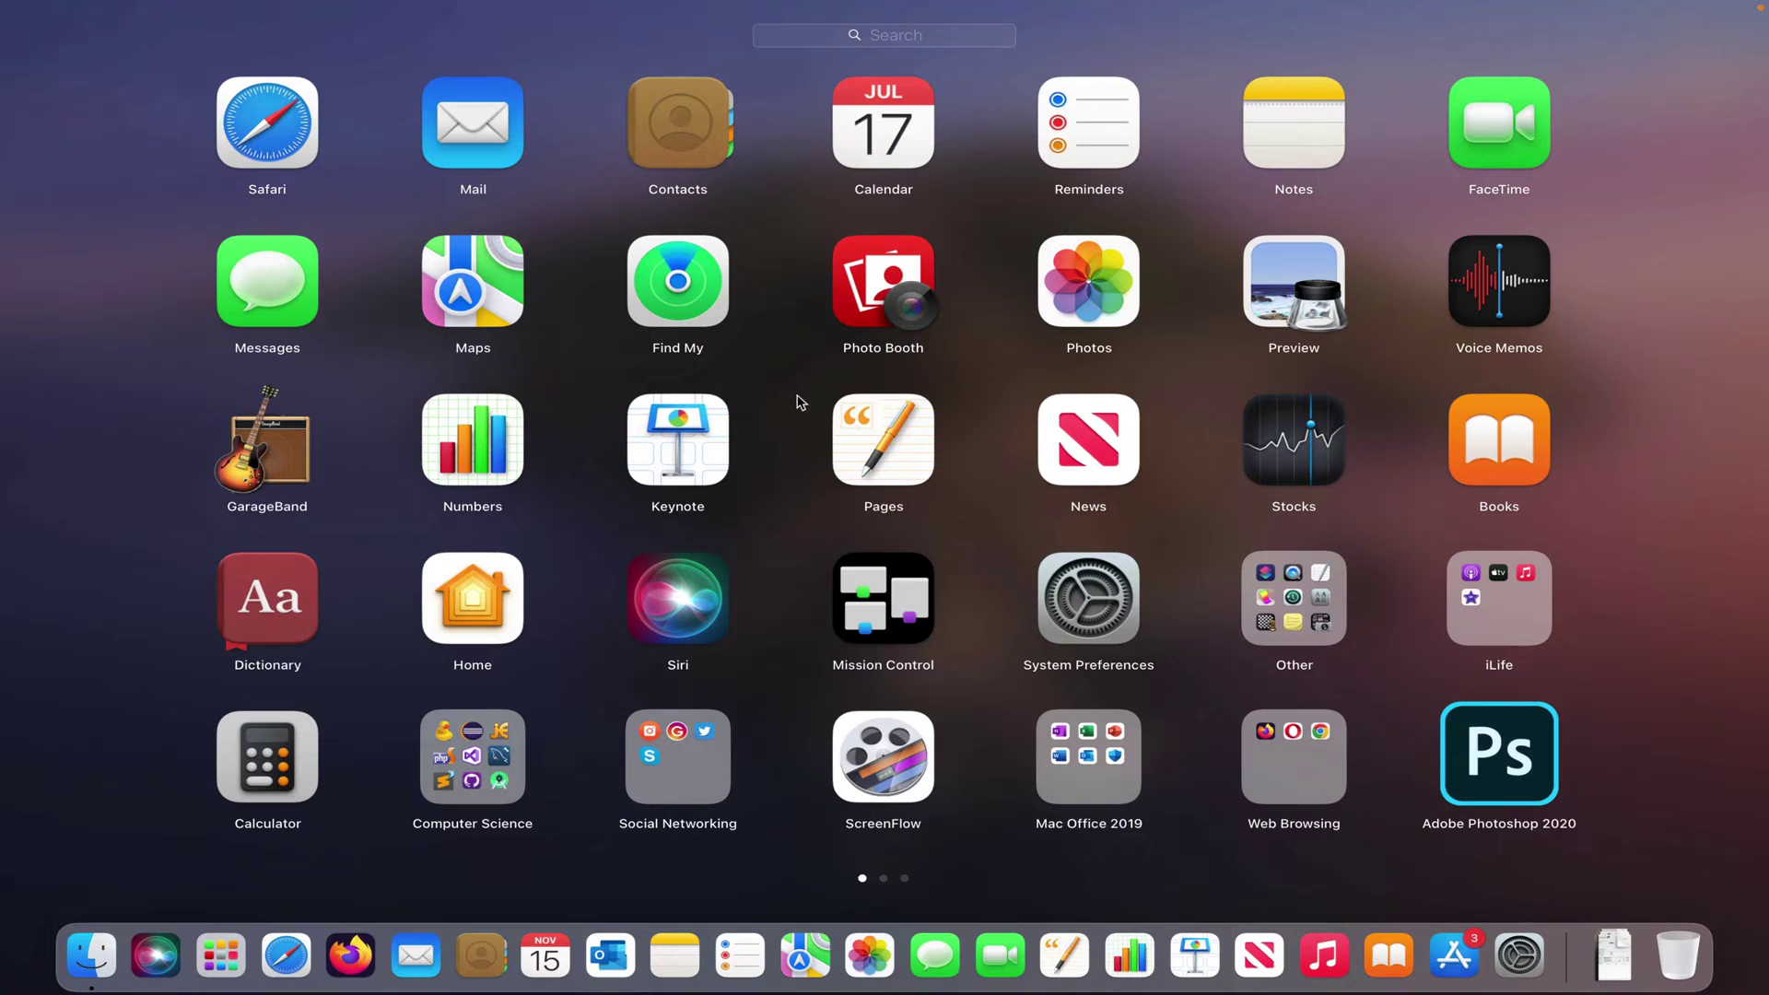
pyautogui.write('out')
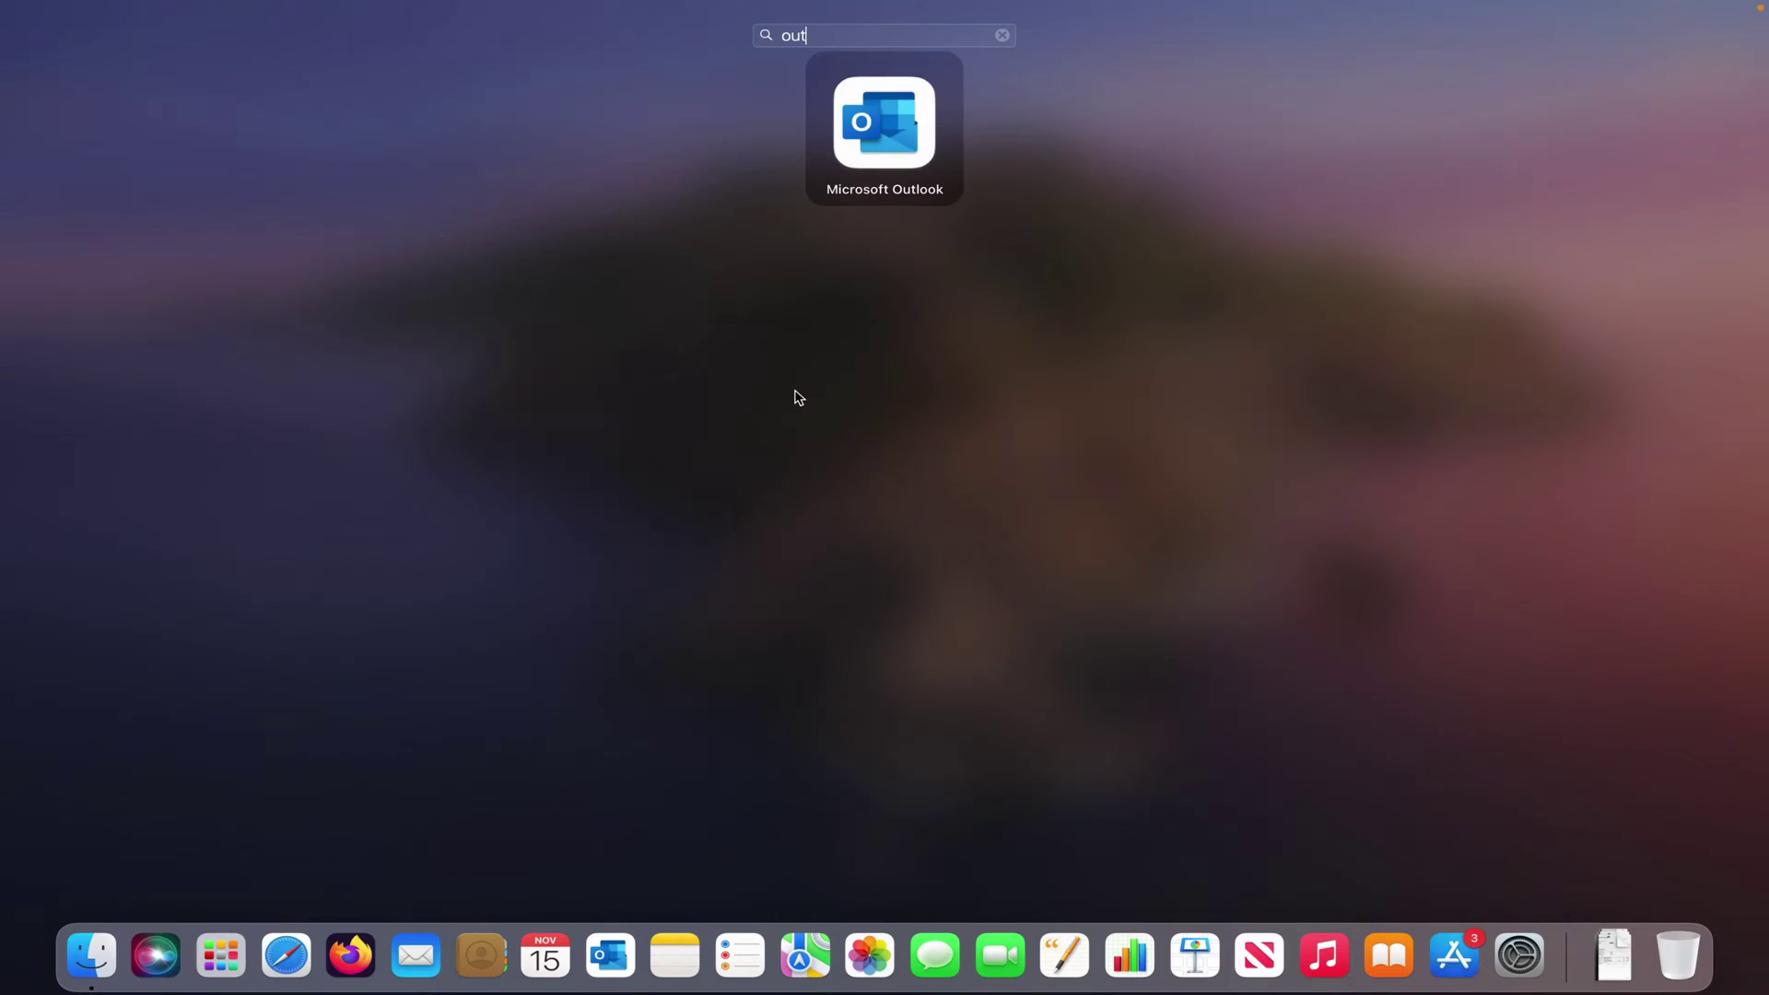
pyautogui.press('Return')
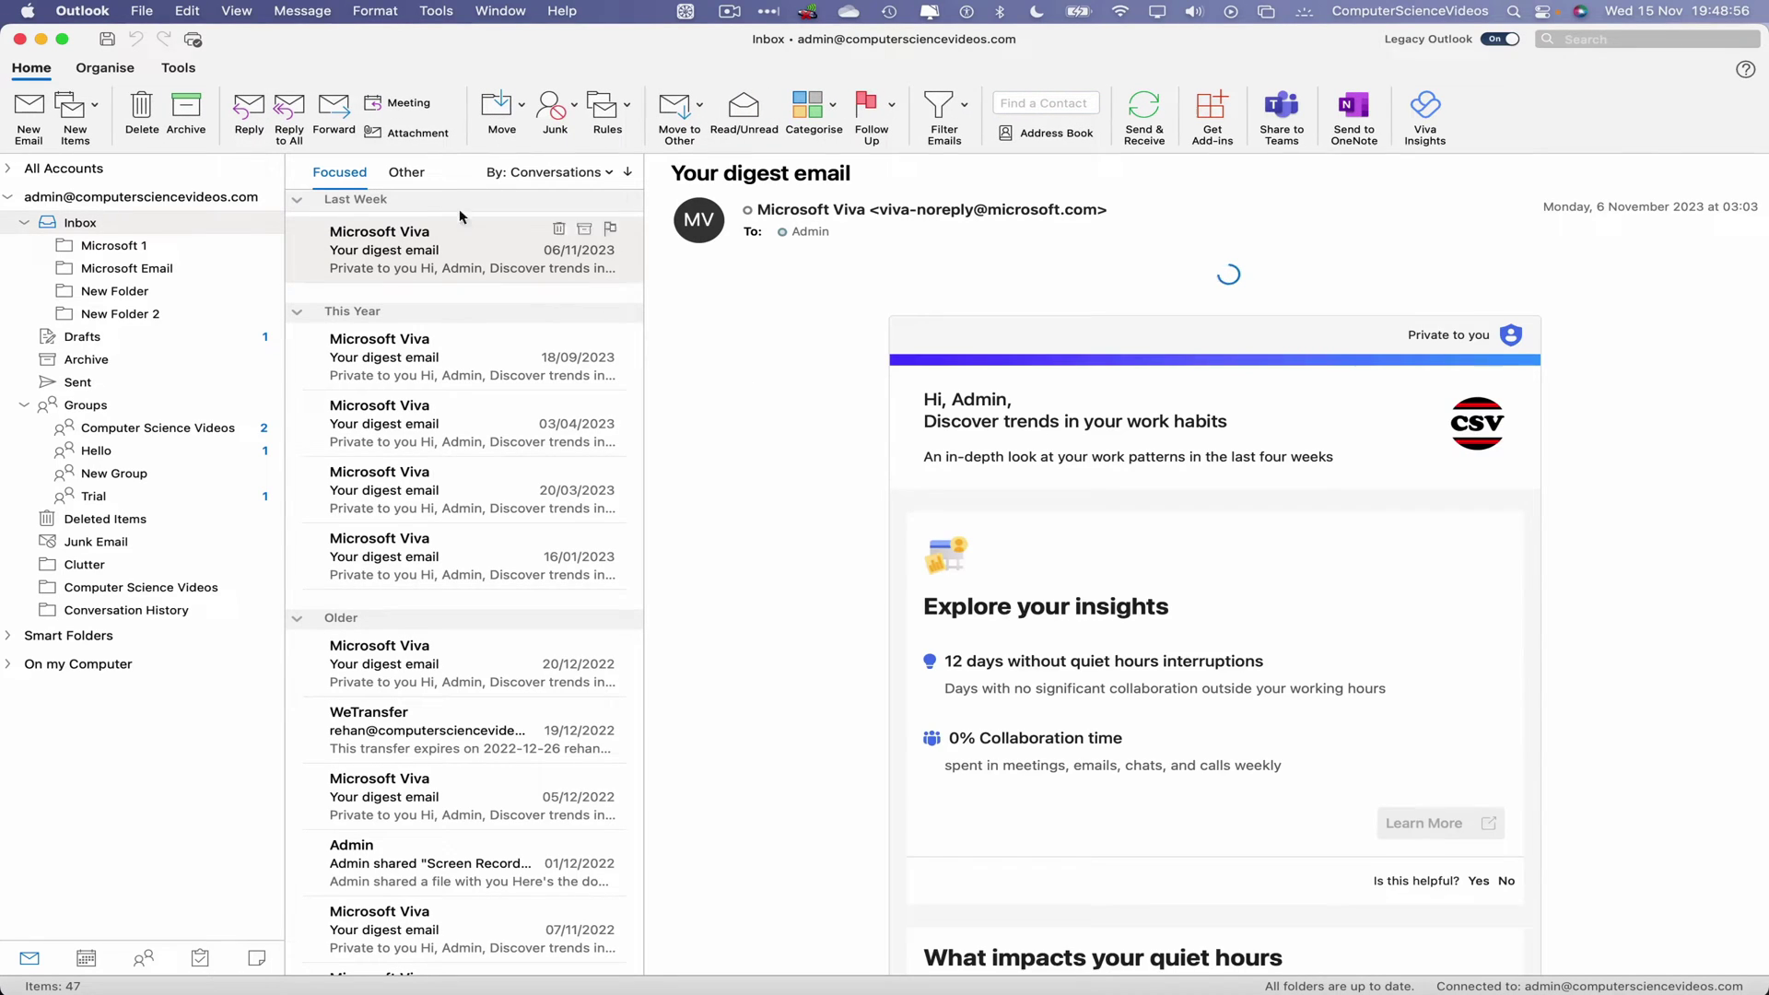
# Select the latest and the 18/09/2023 Microsoft Viva digest emails and forward them as attachments.
pyautogui.click(78, 223)
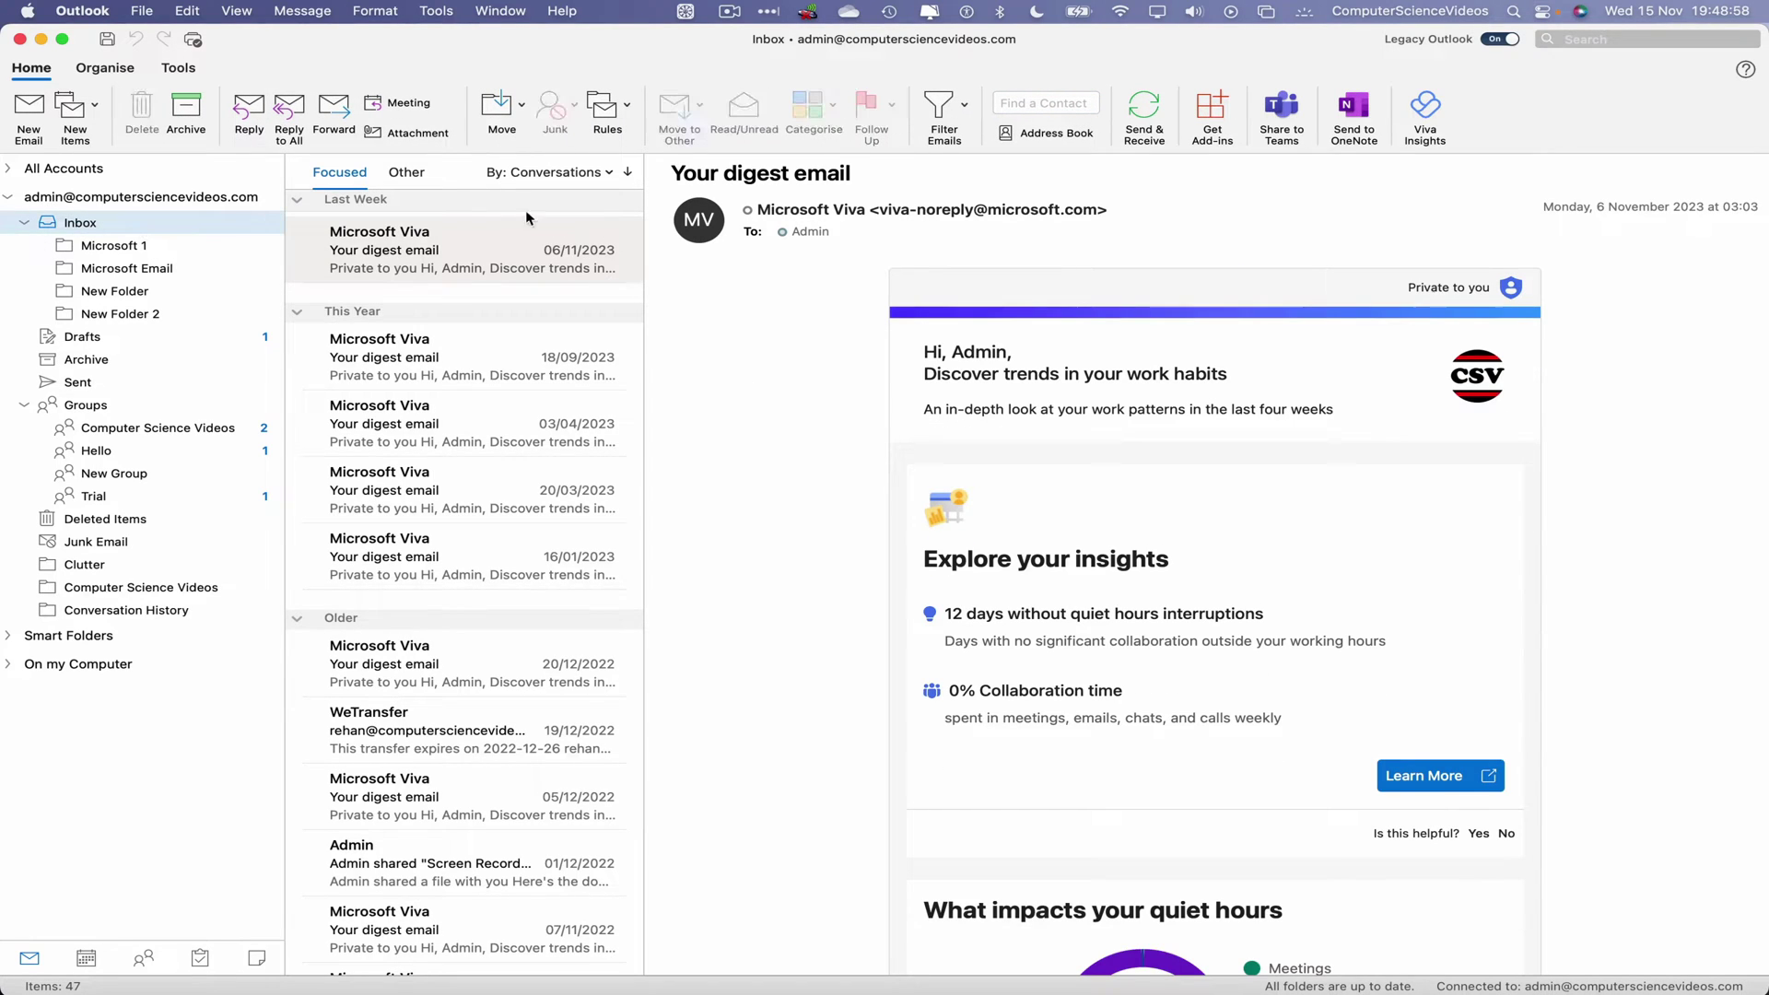
pyautogui.click(467, 260)
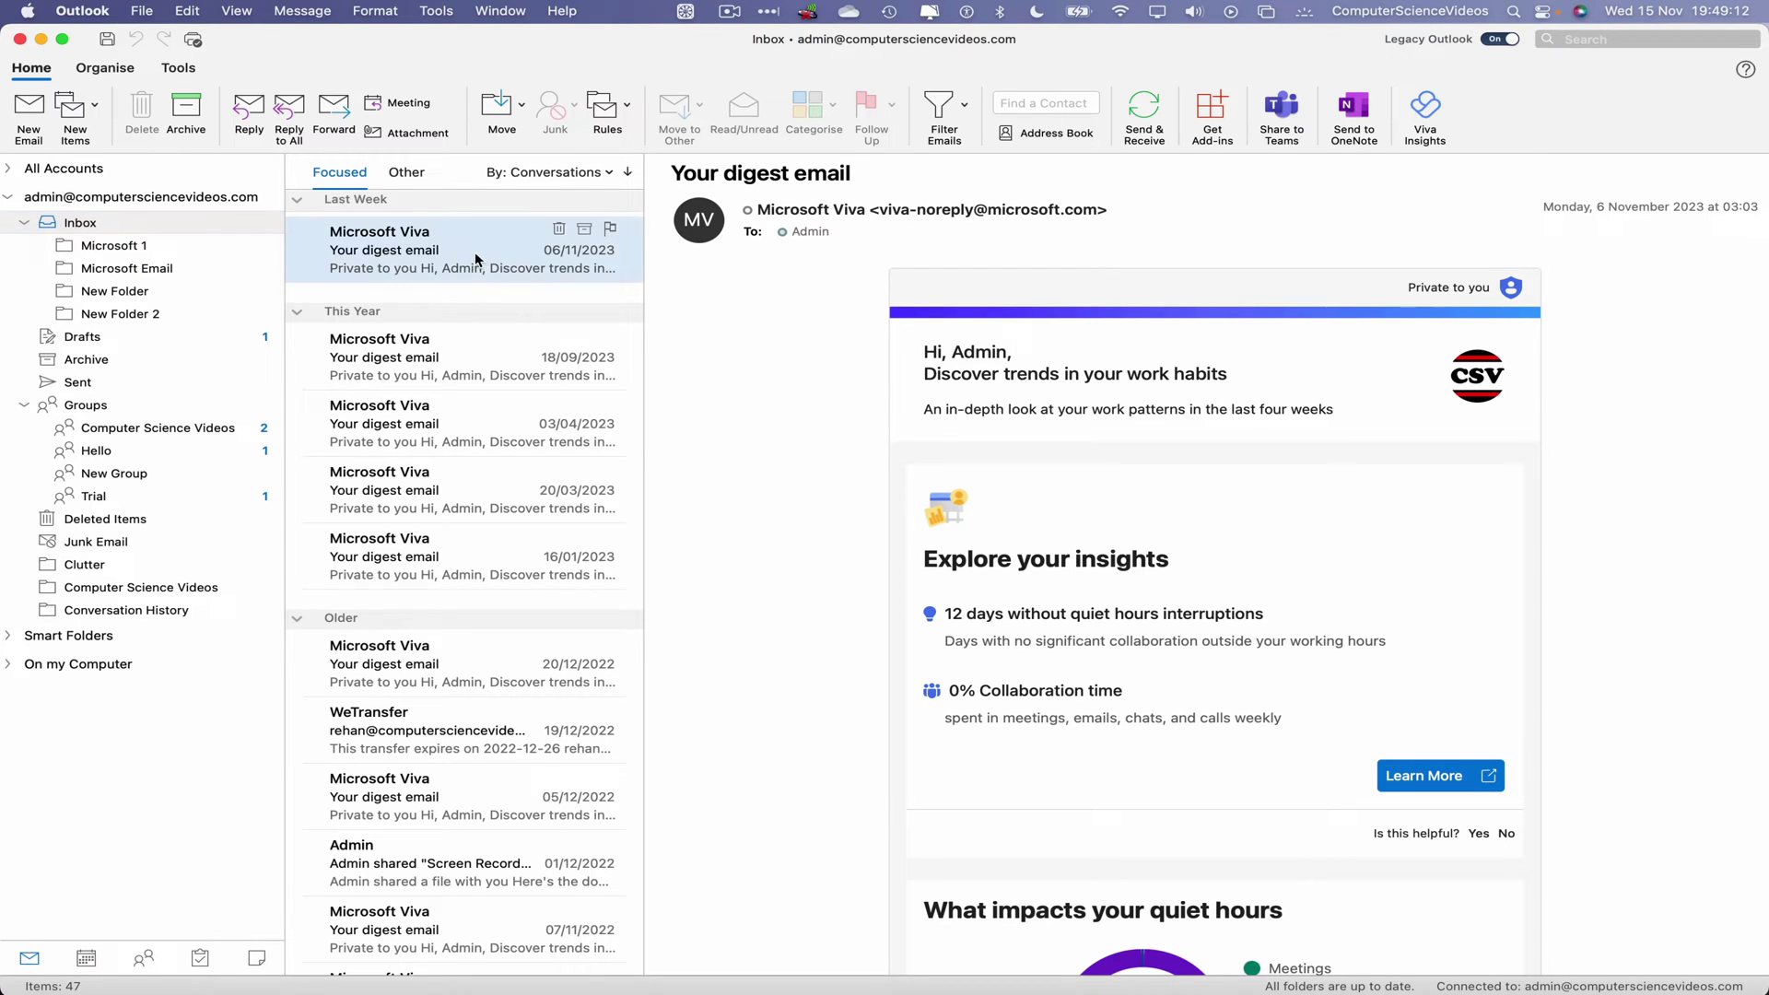
pyautogui.keyDown('super'); pyautogui.click(452, 370); pyautogui.keyUp('super')
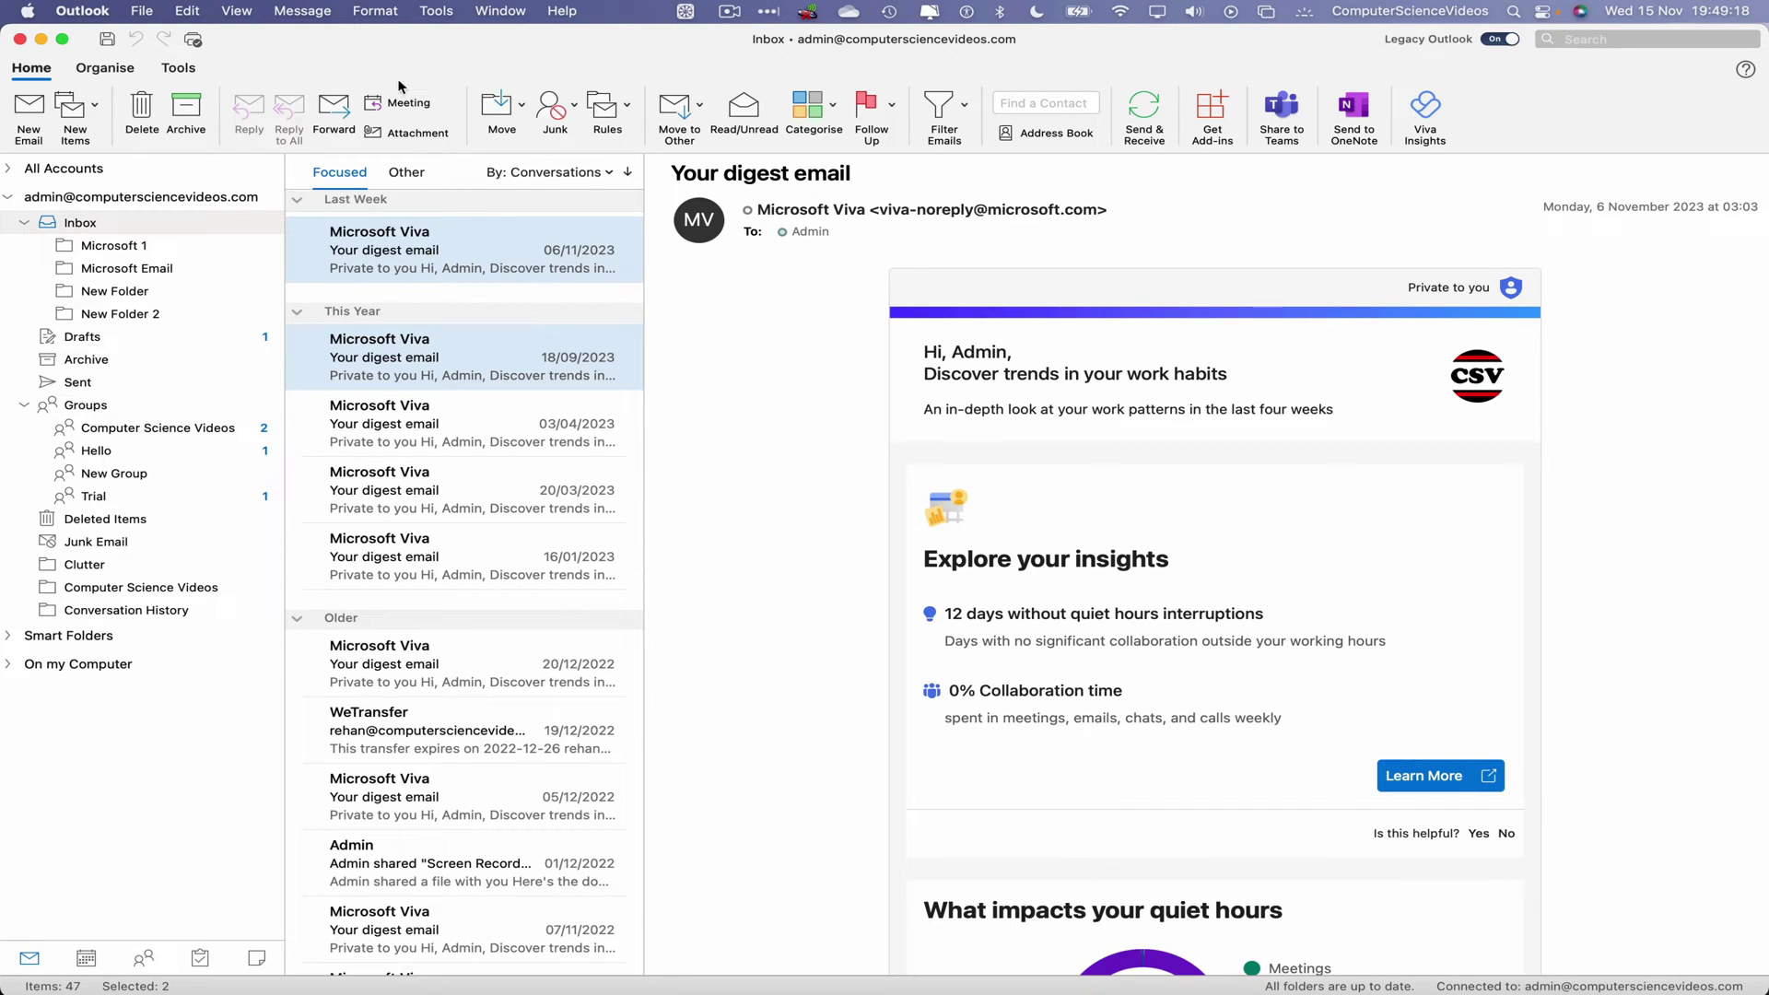
pyautogui.click(353, 115)
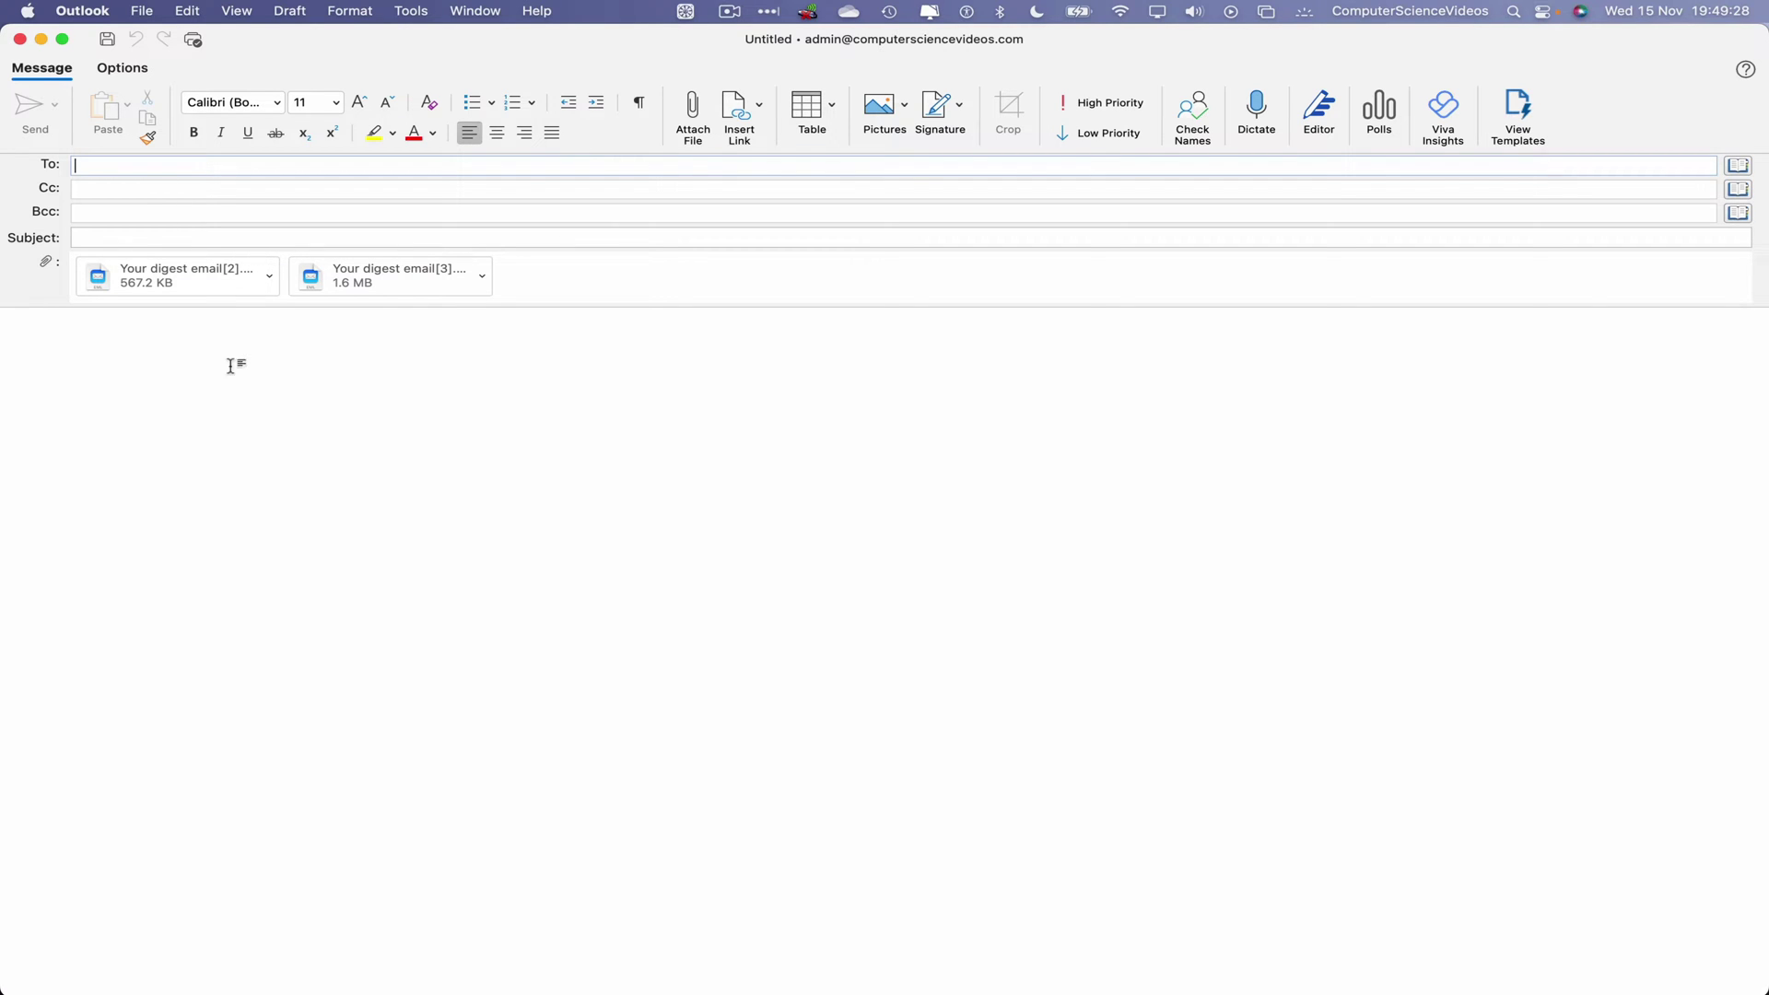
# Write a greeting to the recipient, 'Please see the attached emails.' and 'Kind regards,' on separate lines.
pyautogui.click(245, 333)
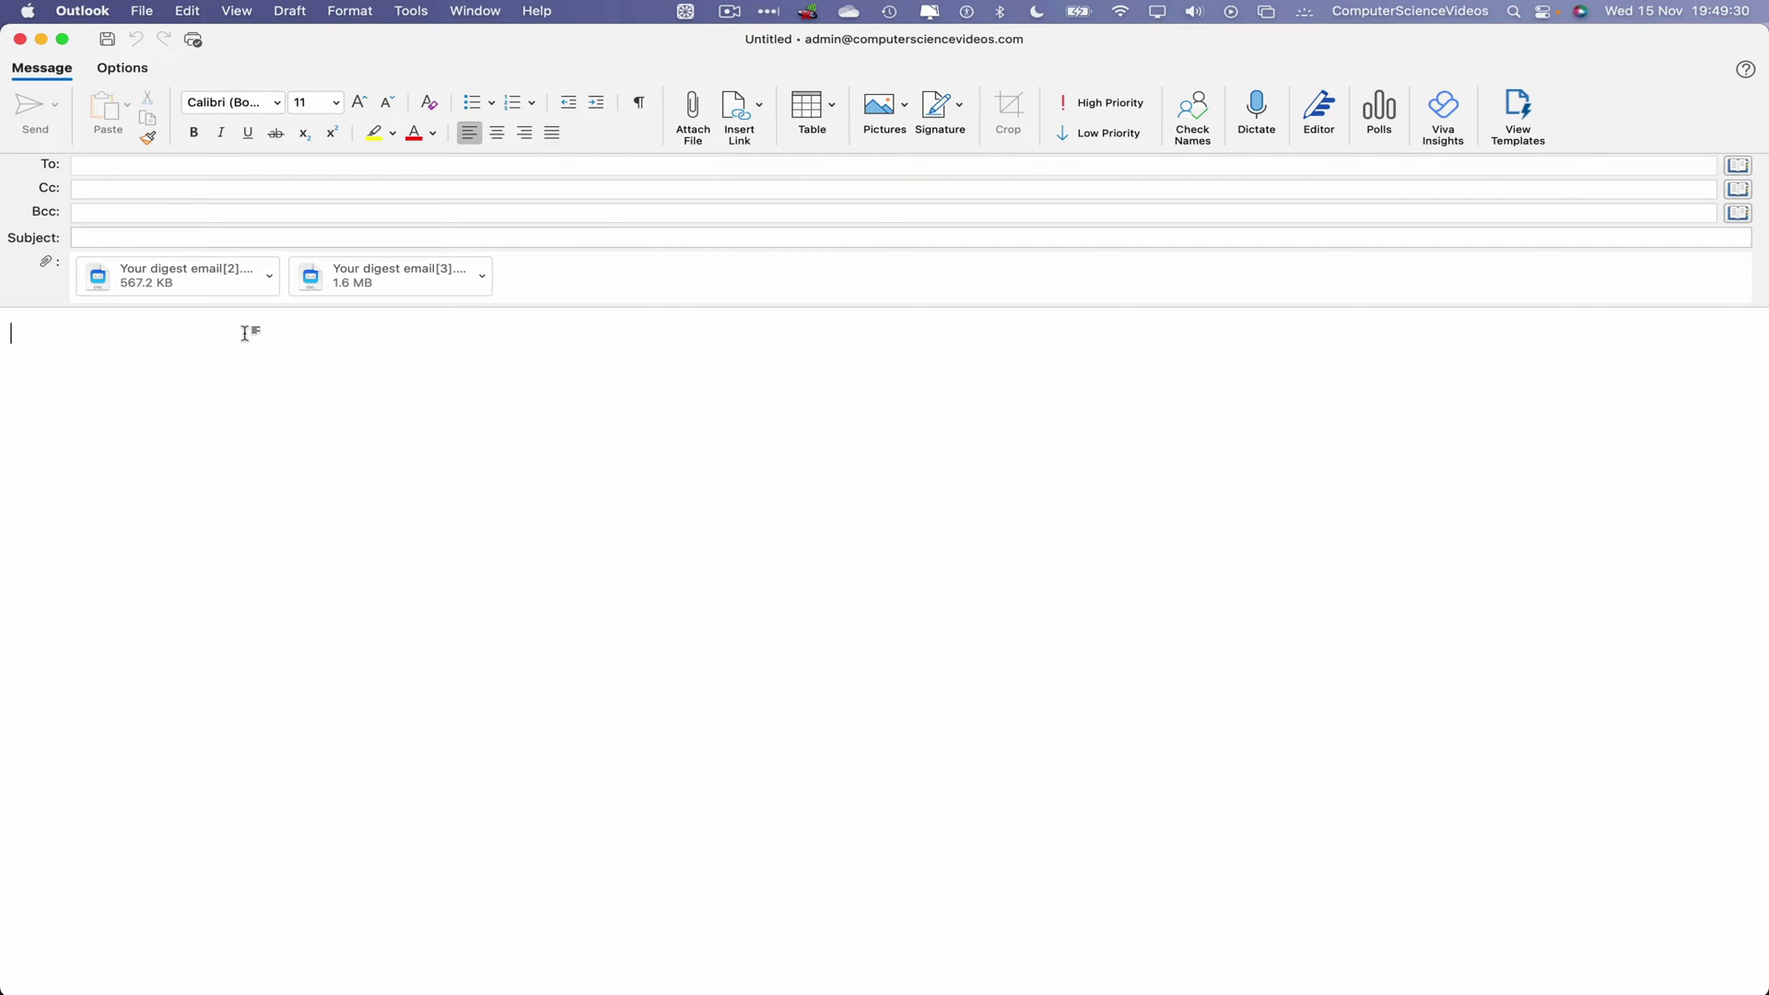
pyautogui.write('Dear Rehan,')
pyautogui.press('Return')
pyautogui.press('Return')
pyautogui.write('Please see the')
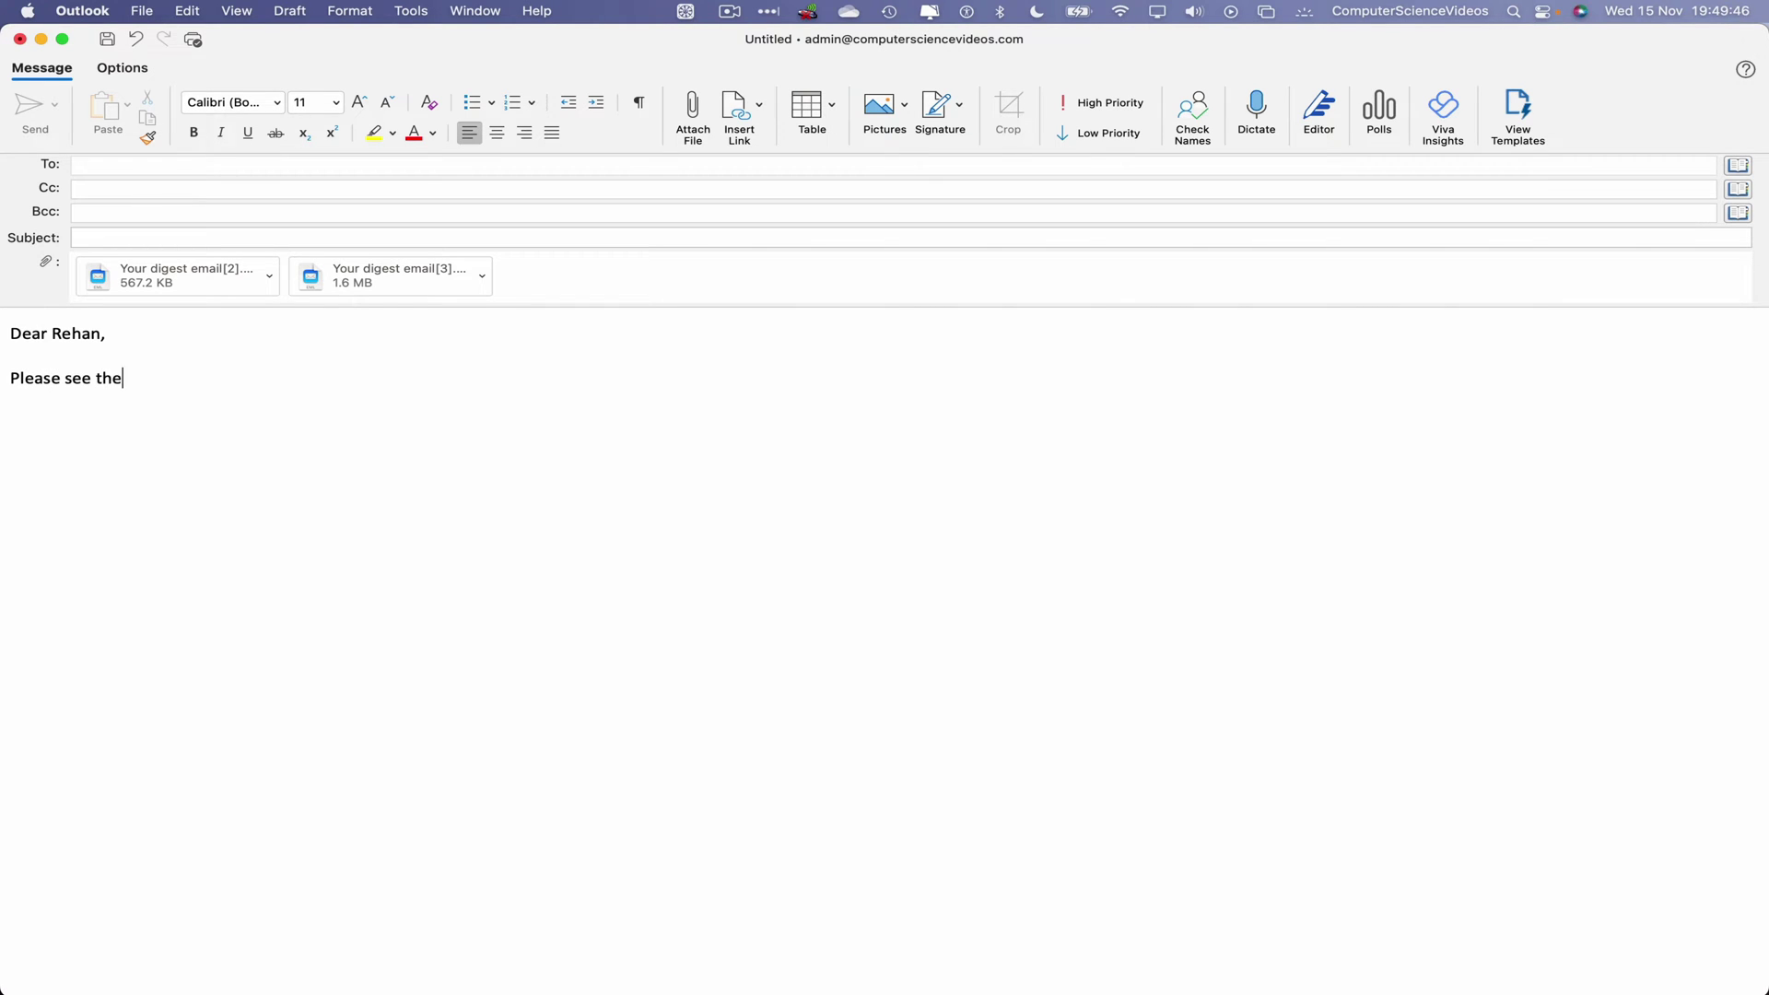
pyautogui.write(' attached emails.')
pyautogui.press('Return')
pyautogui.press('Return')
pyautogui.write('Kinid r')
pyautogui.press('BackSpace')
pyautogui.press('BackSpace')
pyautogui.press('BackSpace')
pyautogui.press('BackSpace')
pyautogui.press('BackSpace')
pyautogui.press('BackSpace')
pyautogui.write('nd regard')
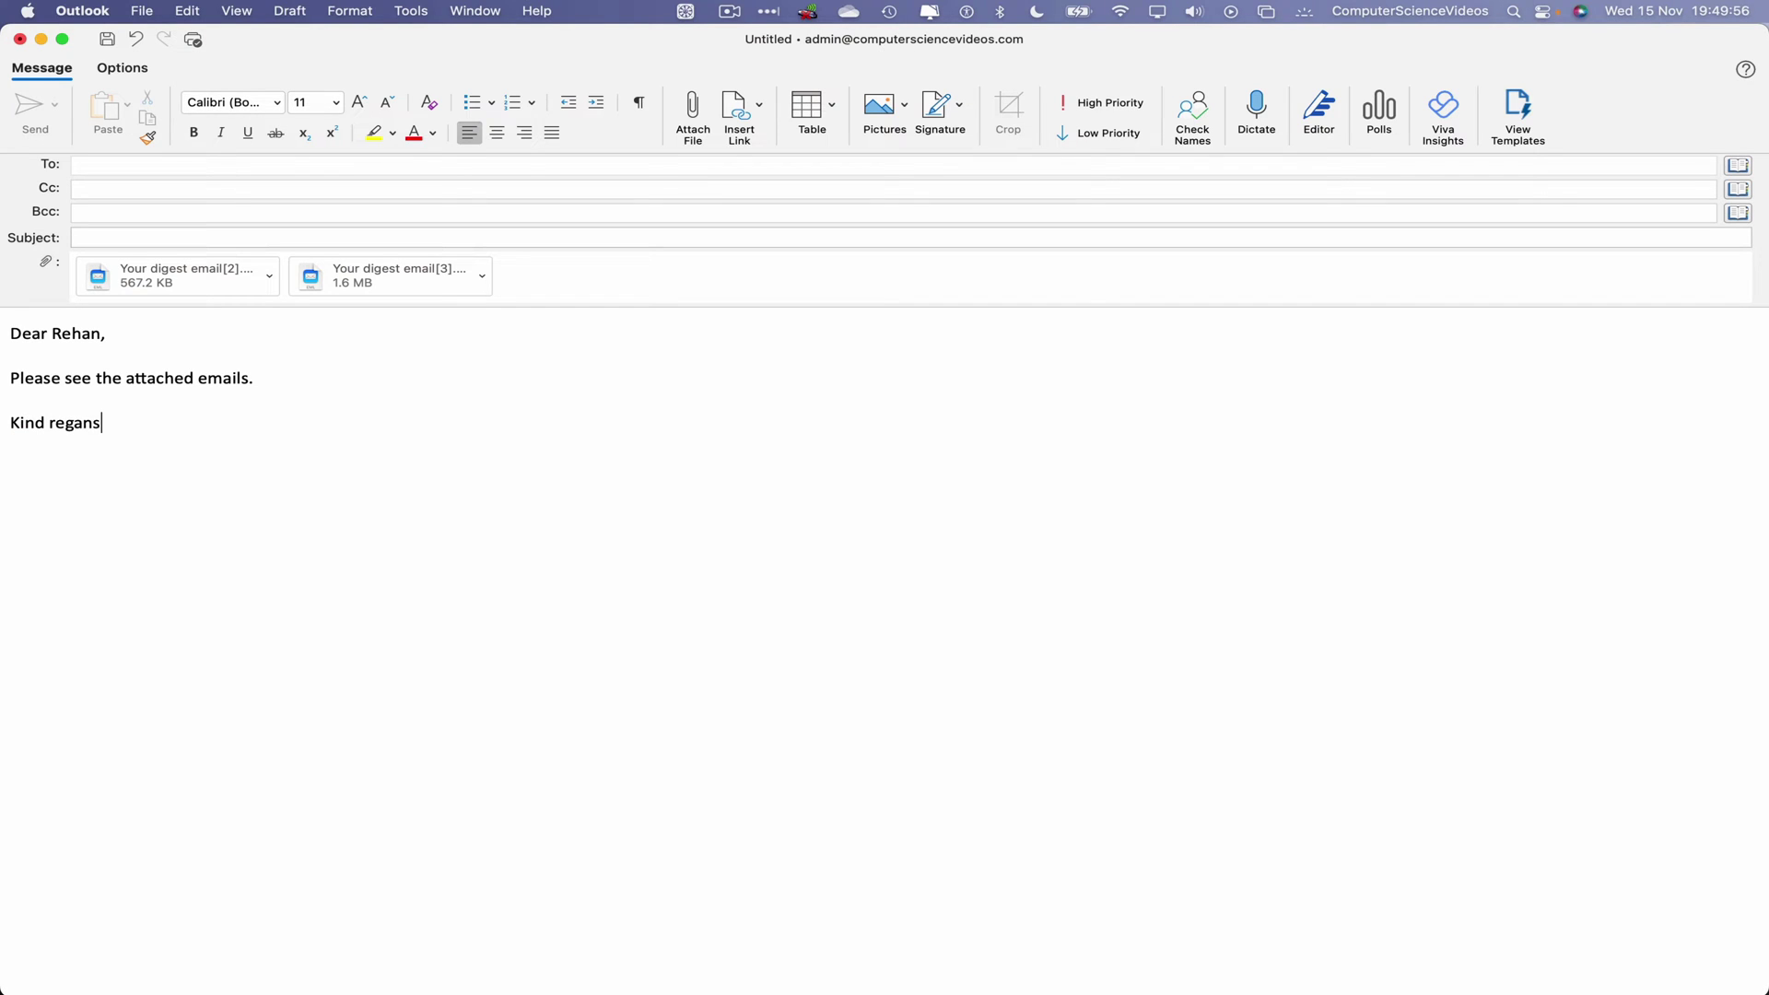
pyautogui.press('BackSpace')
pyautogui.press('BackSpace')
pyautogui.write('rds,')
pyautogui.press('Return')
pyautogui.press('Return')
# Insert the Admin - Update signature, allow its content to load, and remove the blank lines above it.
pyautogui.click(935, 110)
pyautogui.click(979, 192)
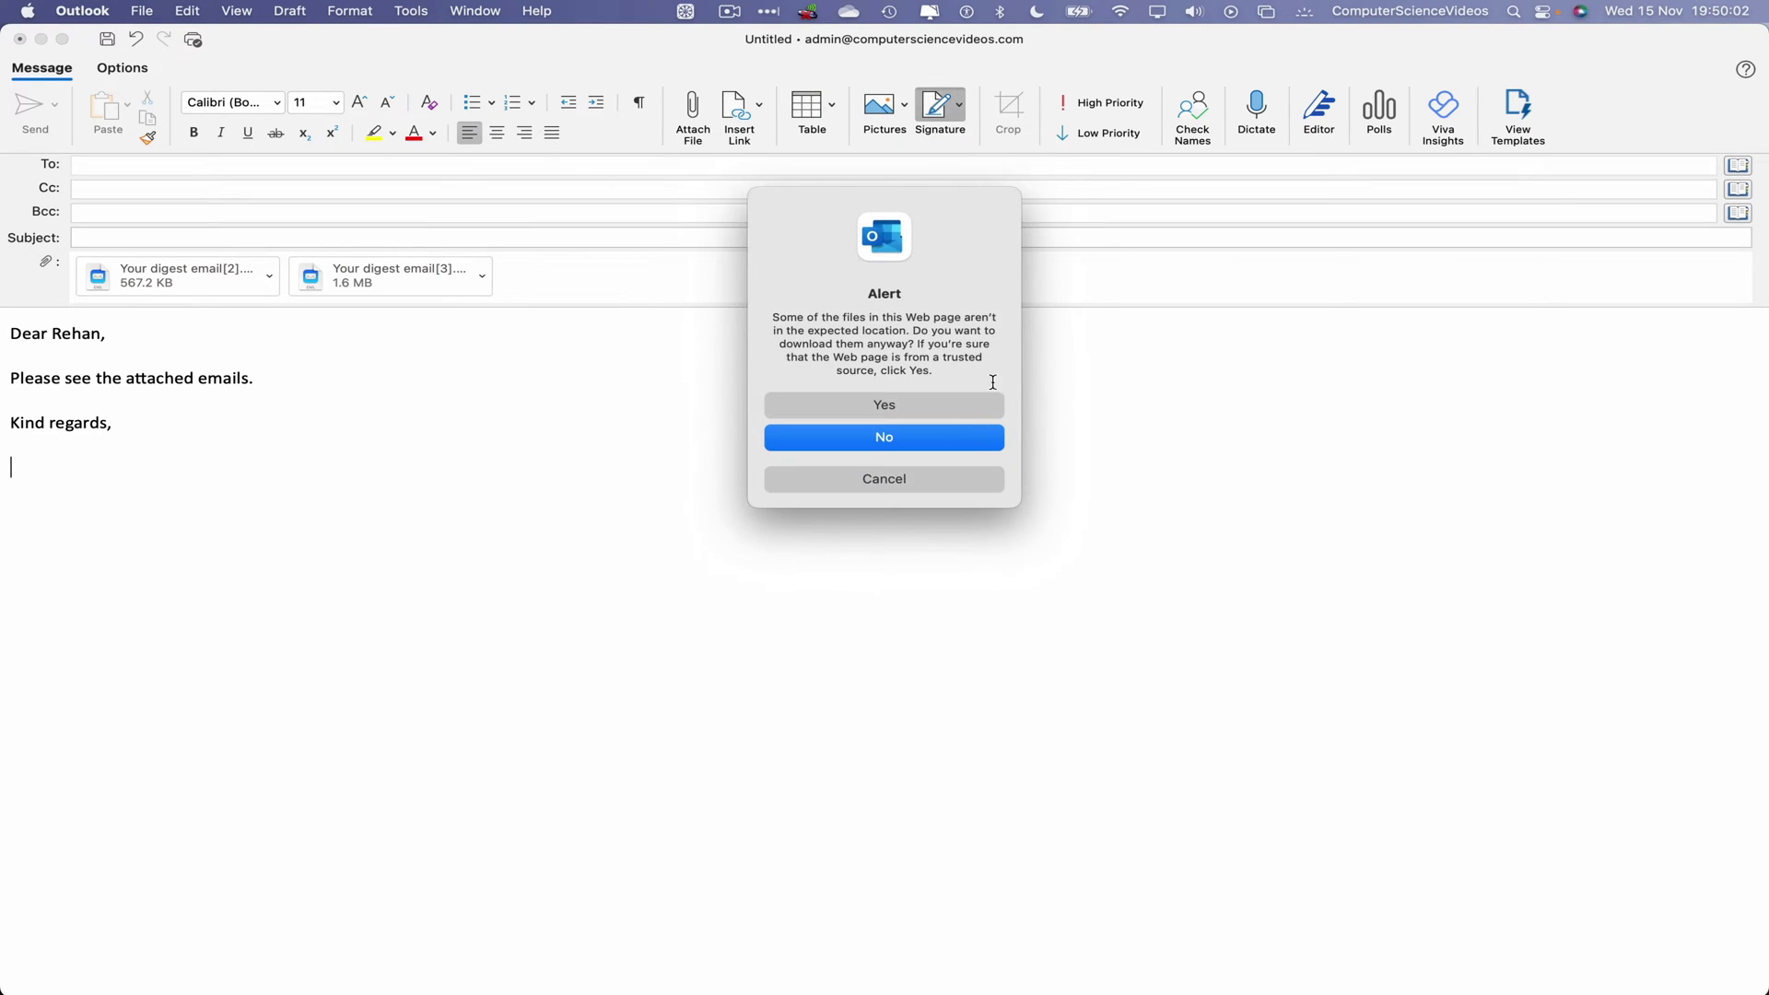
pyautogui.click(954, 412)
pyautogui.click(943, 406)
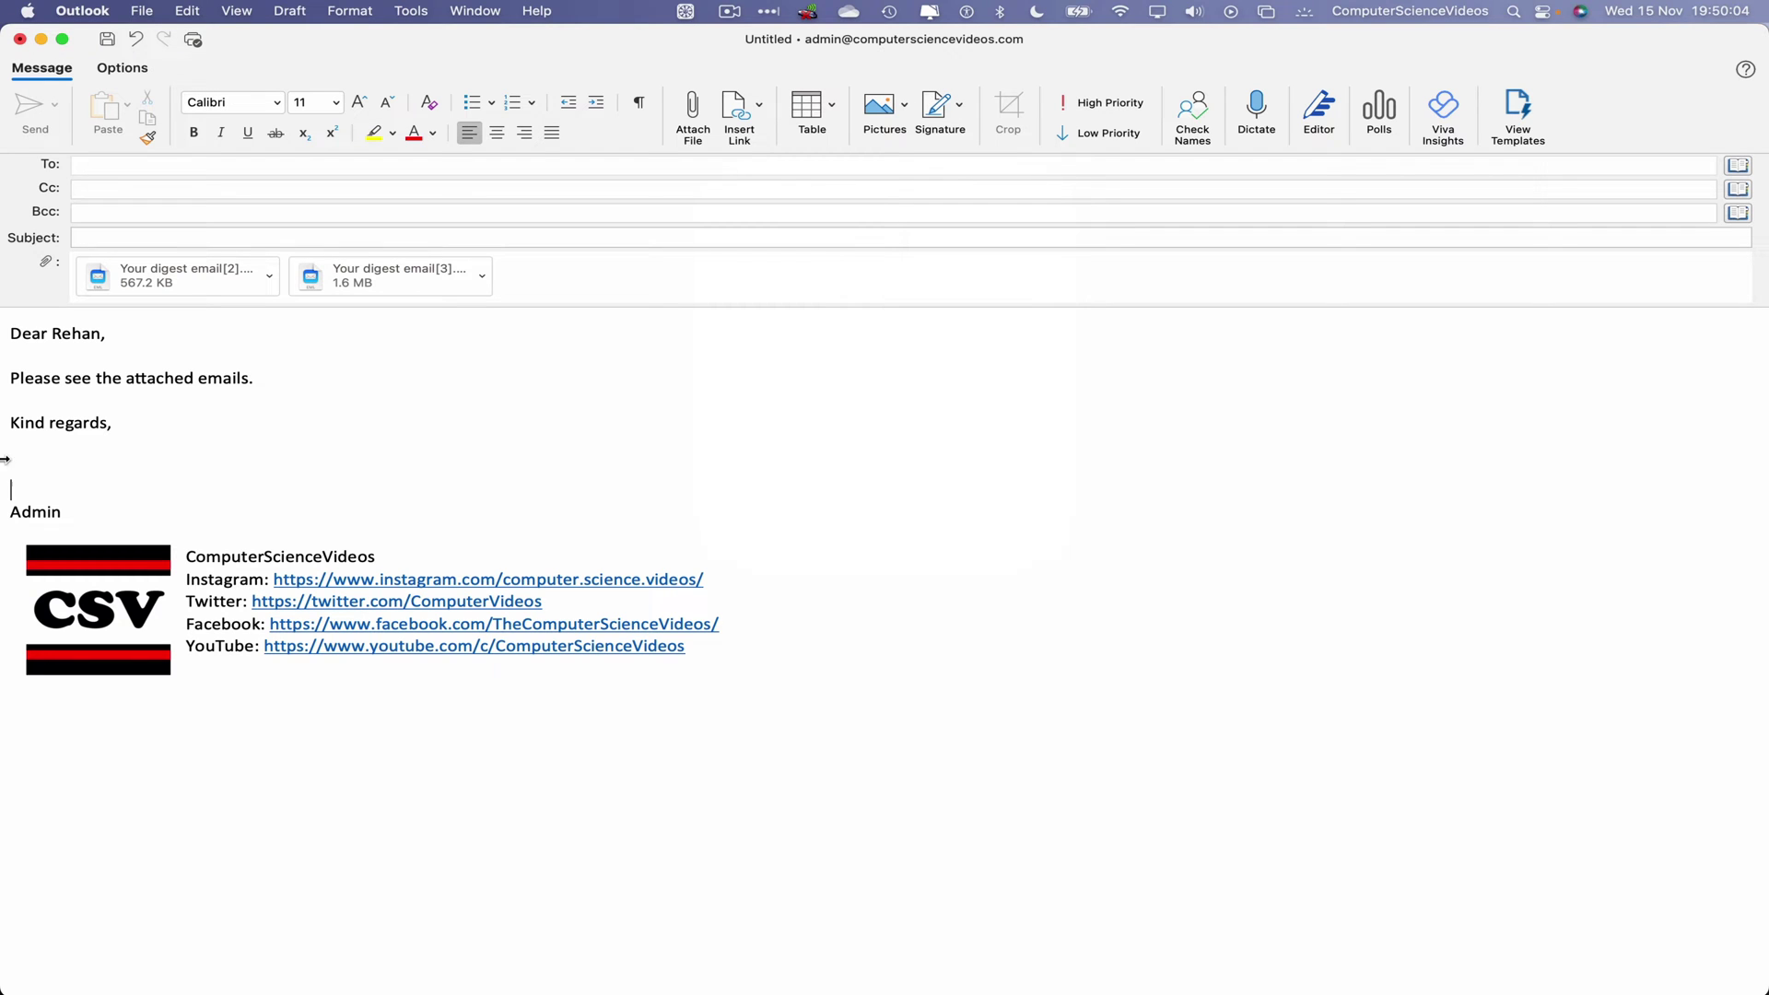
pyautogui.press('BackSpace')
pyautogui.press('BackSpace')
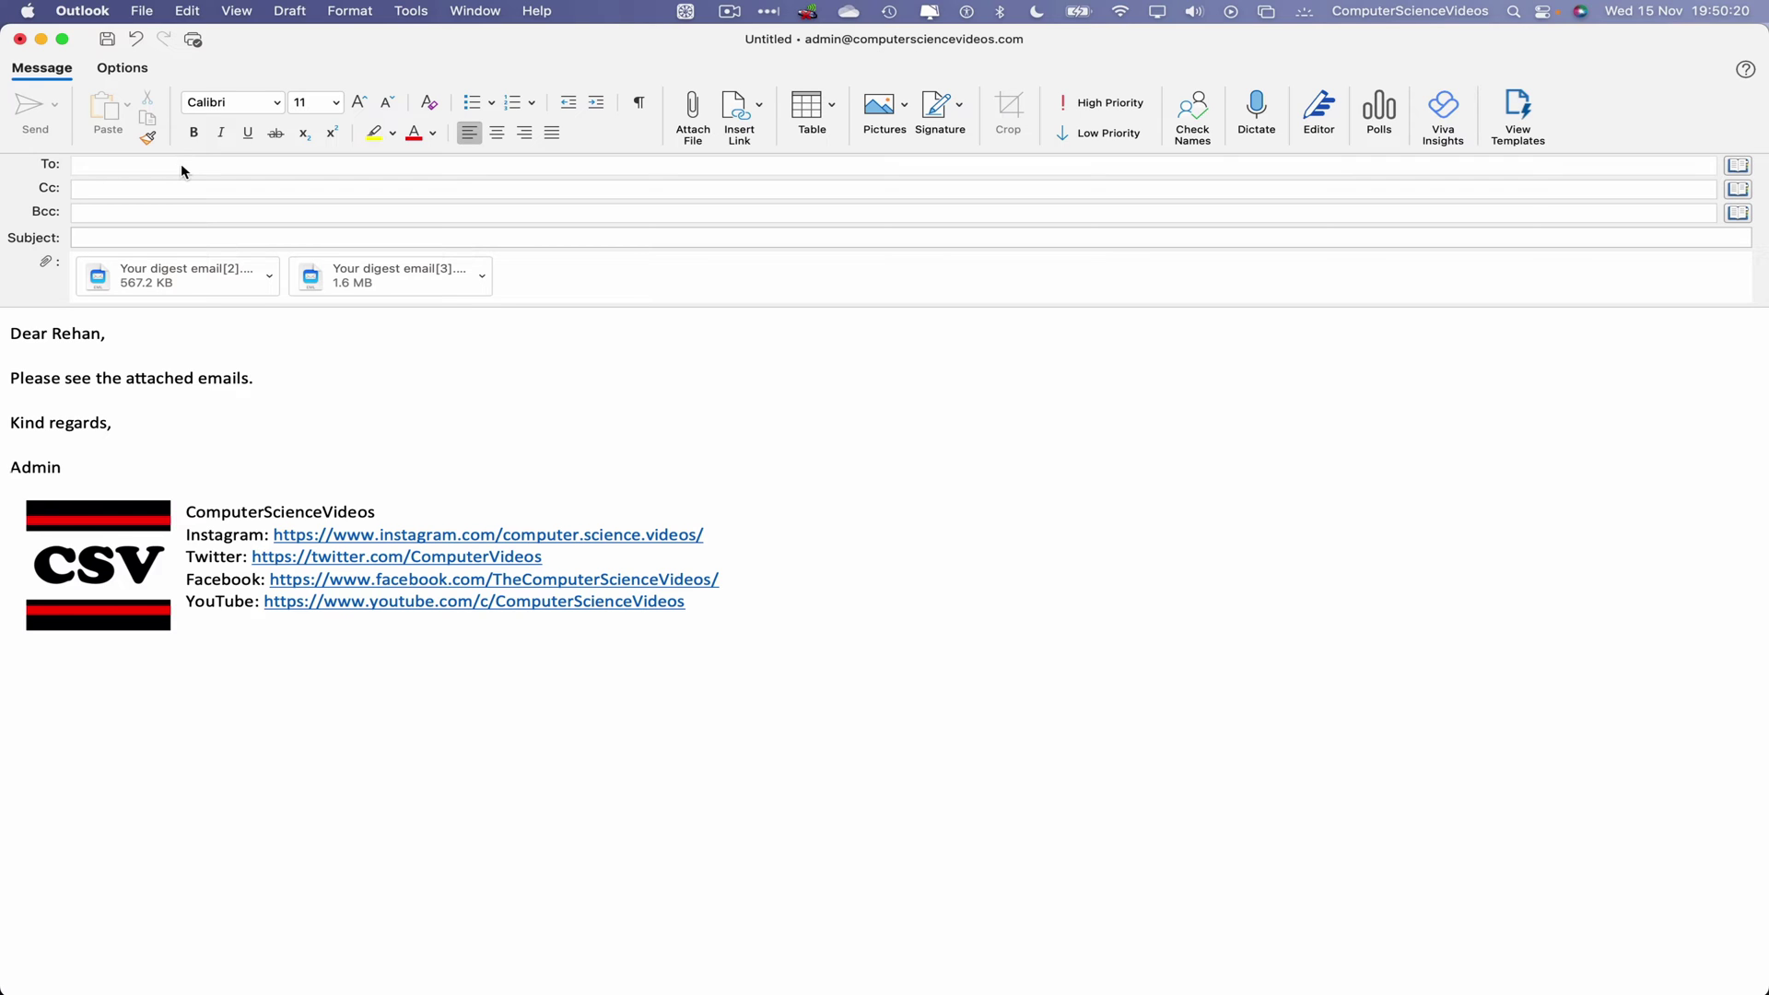
# Address the email to the suggested recipient and confirm them as a contact.
pyautogui.click(181, 164)
pyautogui.write('rehan')
pyautogui.press('Return')
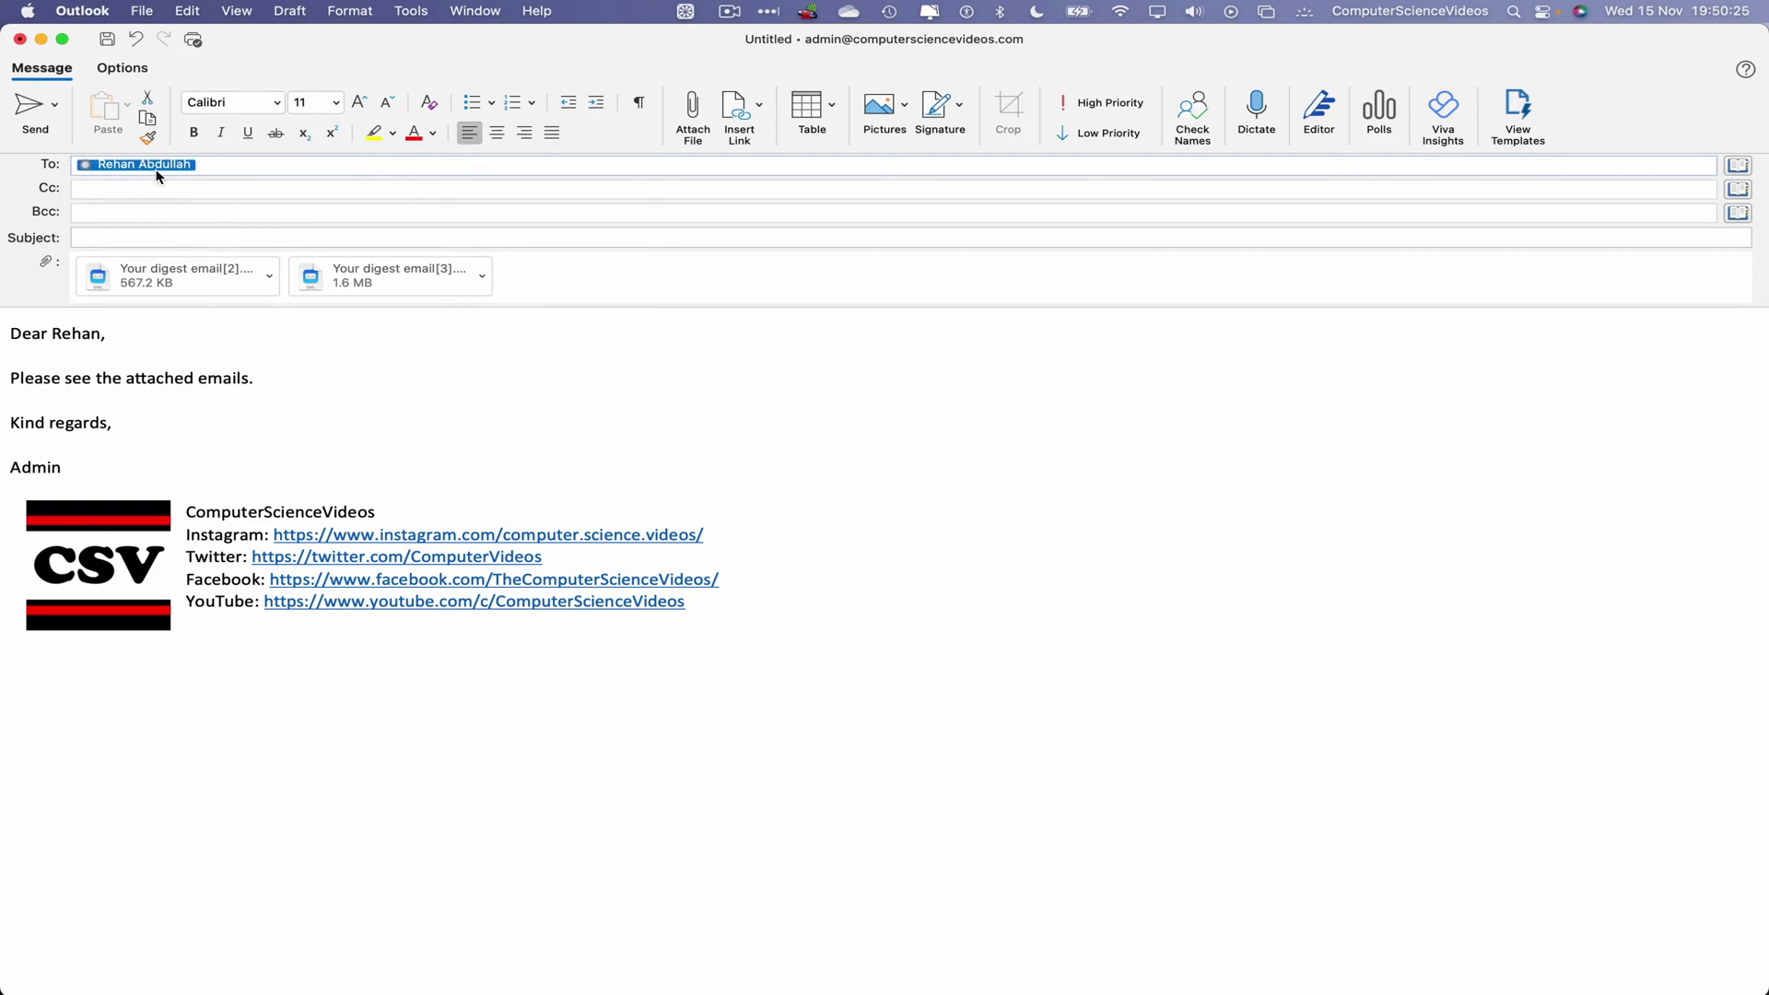
pyautogui.doubleClick(162, 166)
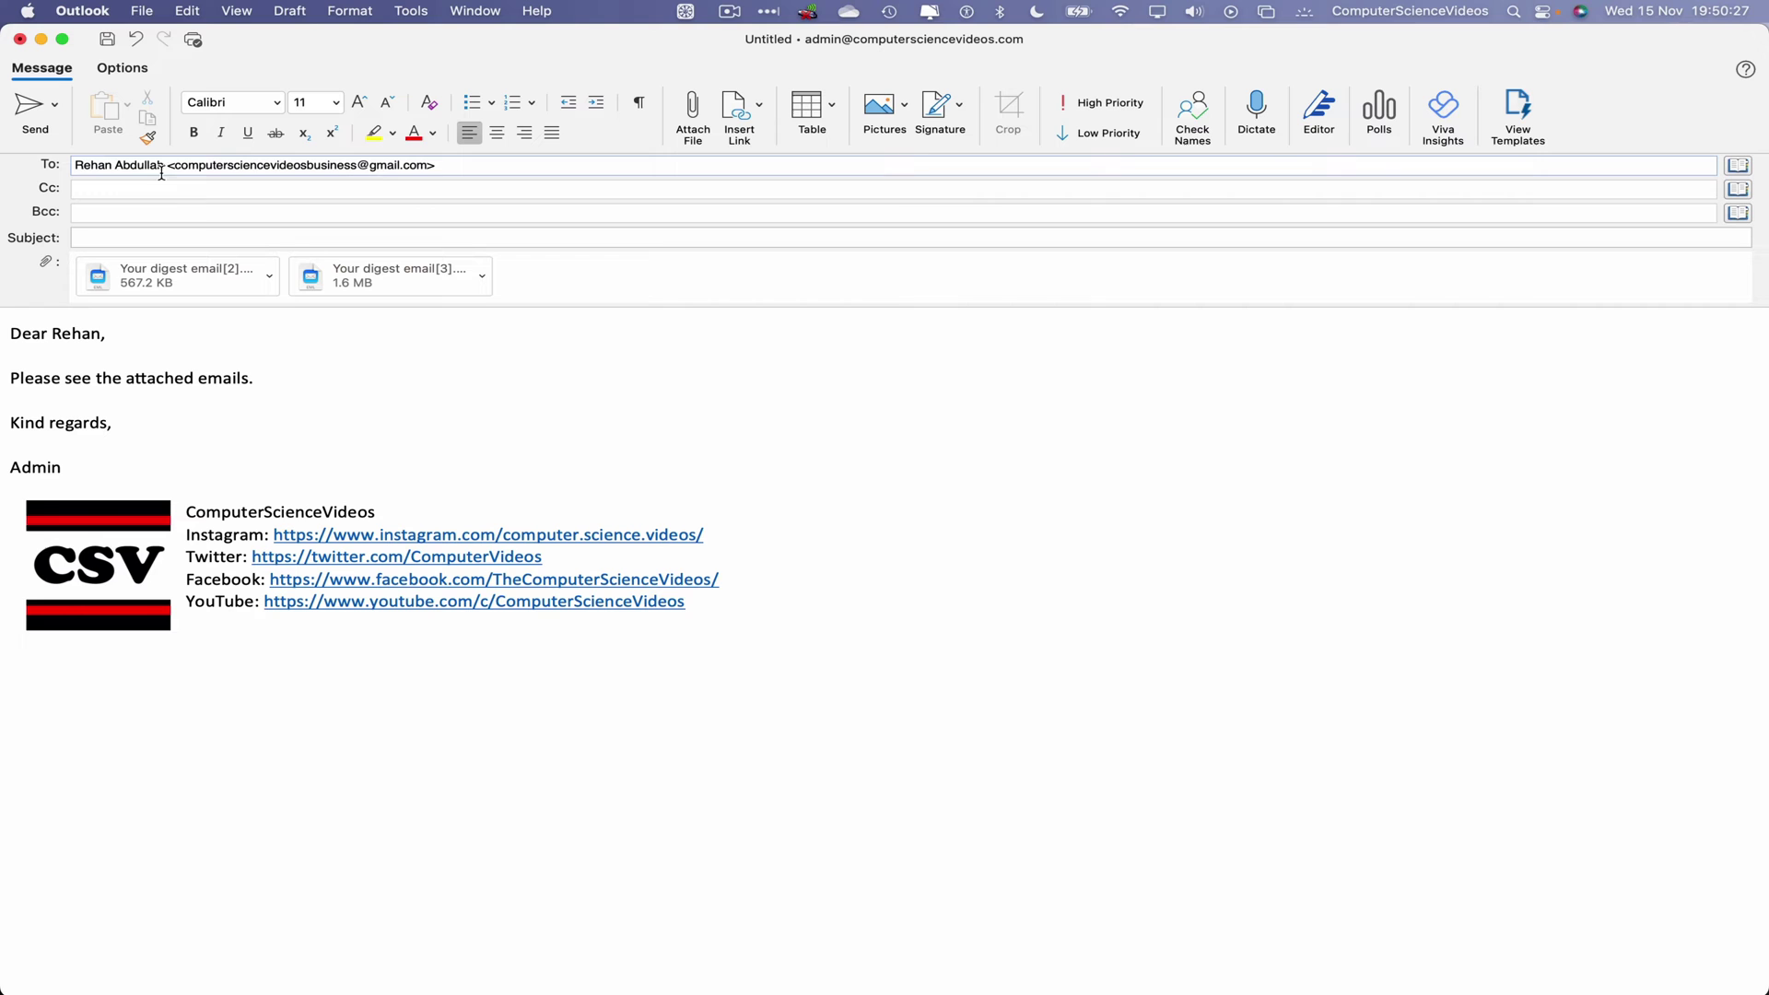
pyautogui.click(612, 373)
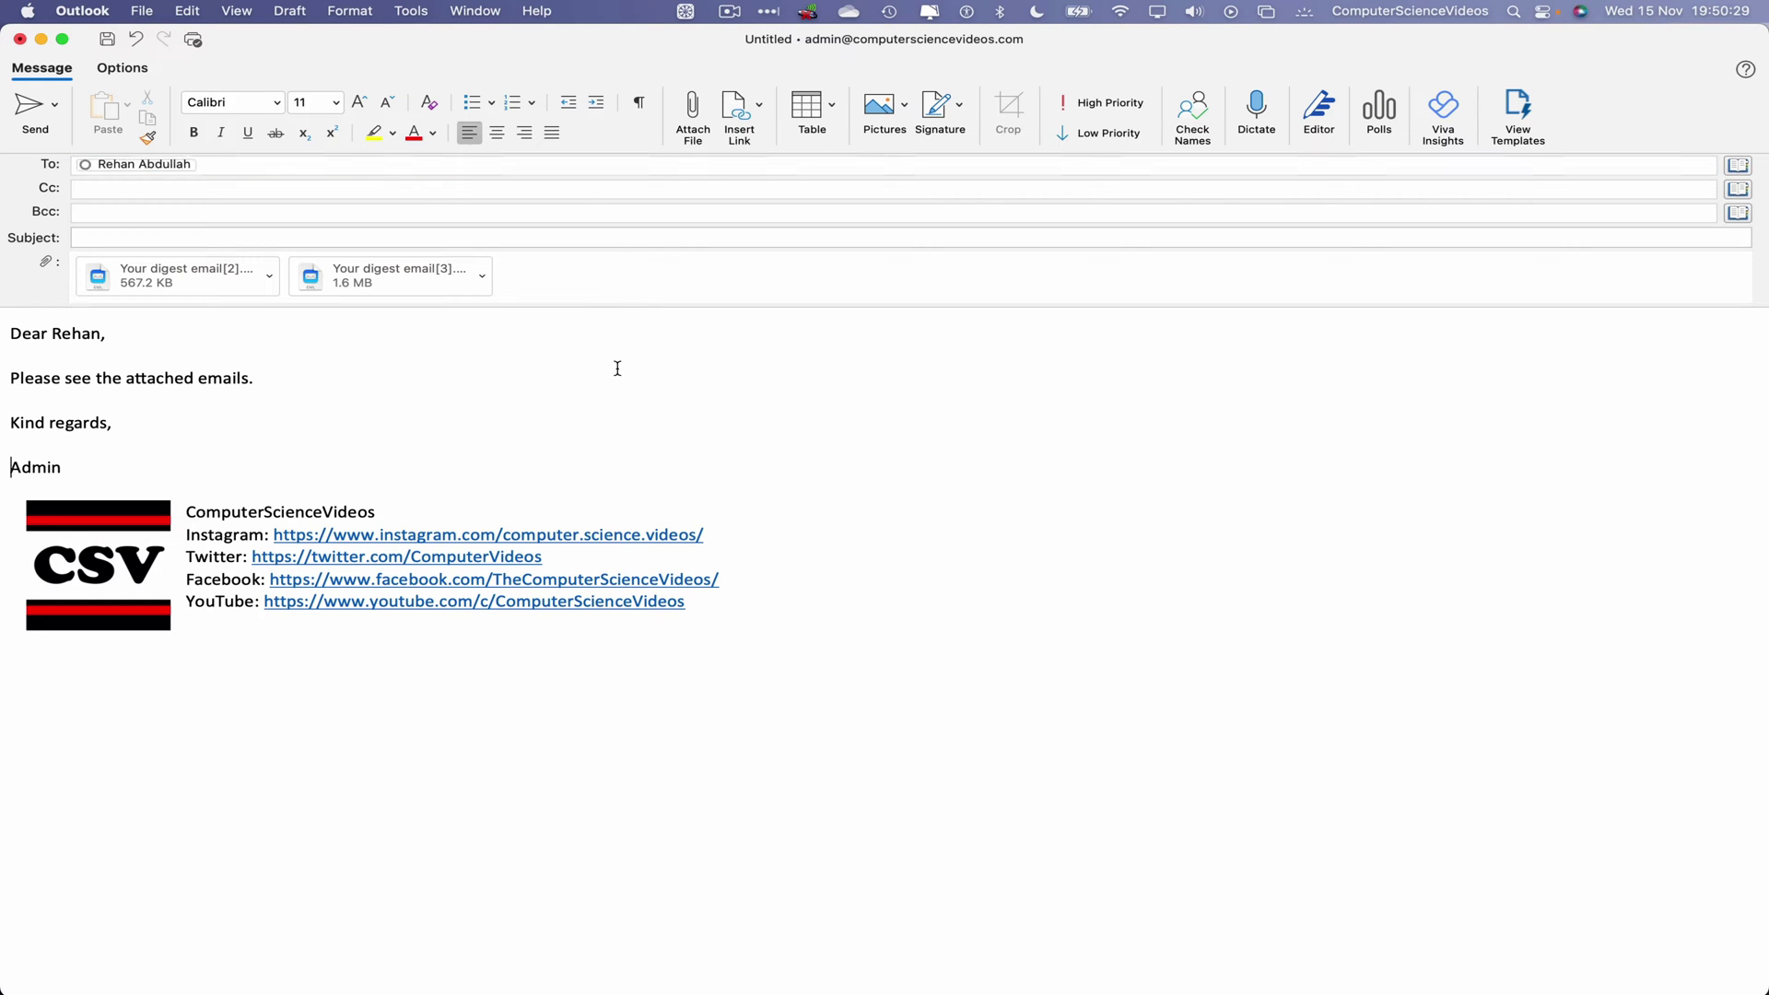
# After the missing-subject warning, add the subject 'Test Email' and send the message.
pyautogui.click(27, 109)
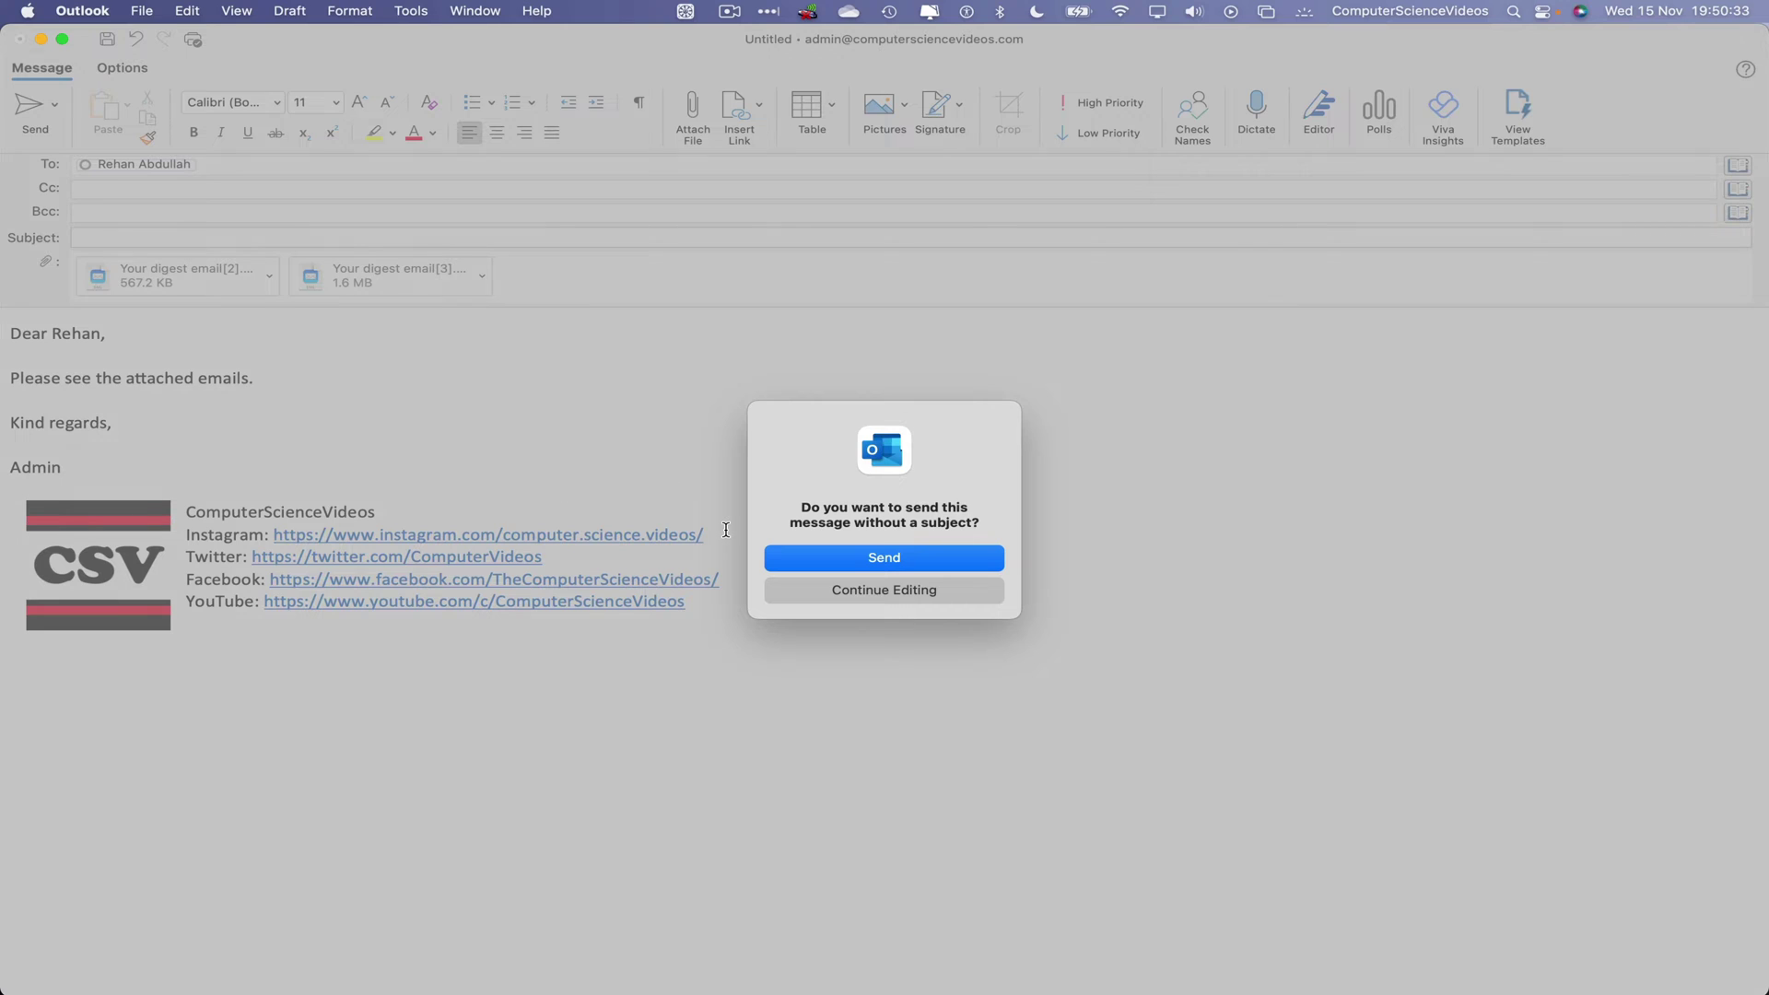
pyautogui.click(942, 592)
pyautogui.click(199, 239)
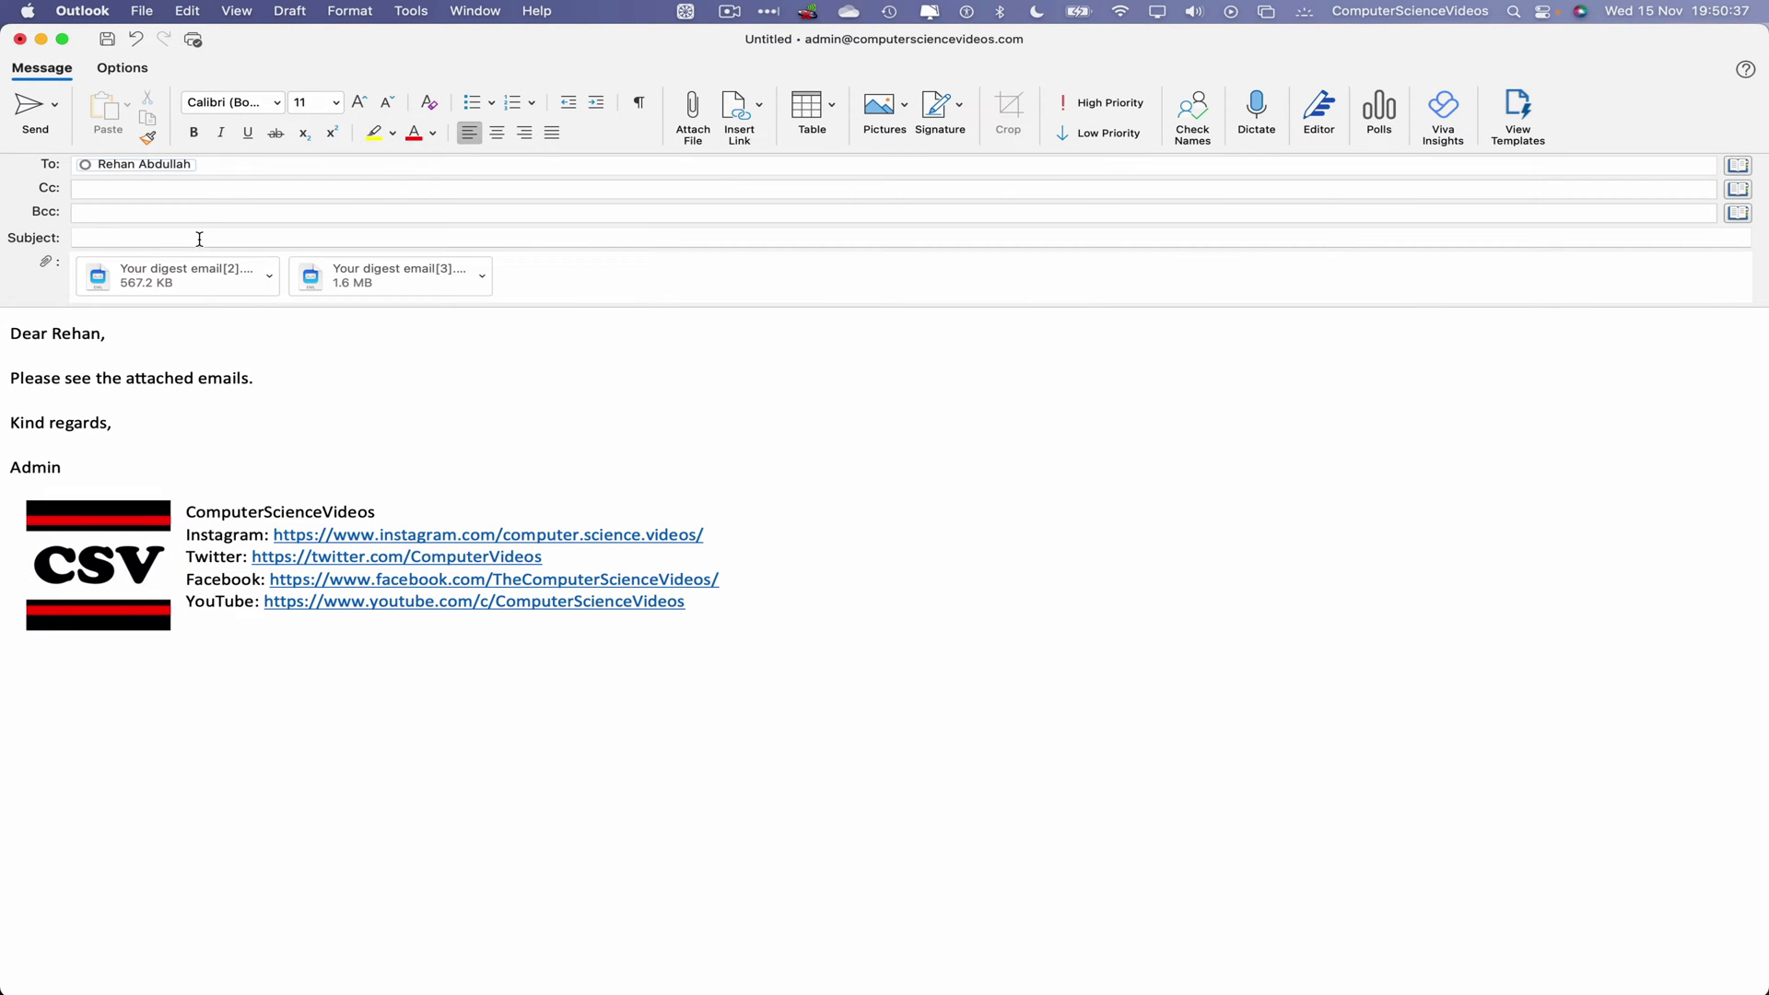
pyautogui.write('Test Email')
pyautogui.click(19, 109)
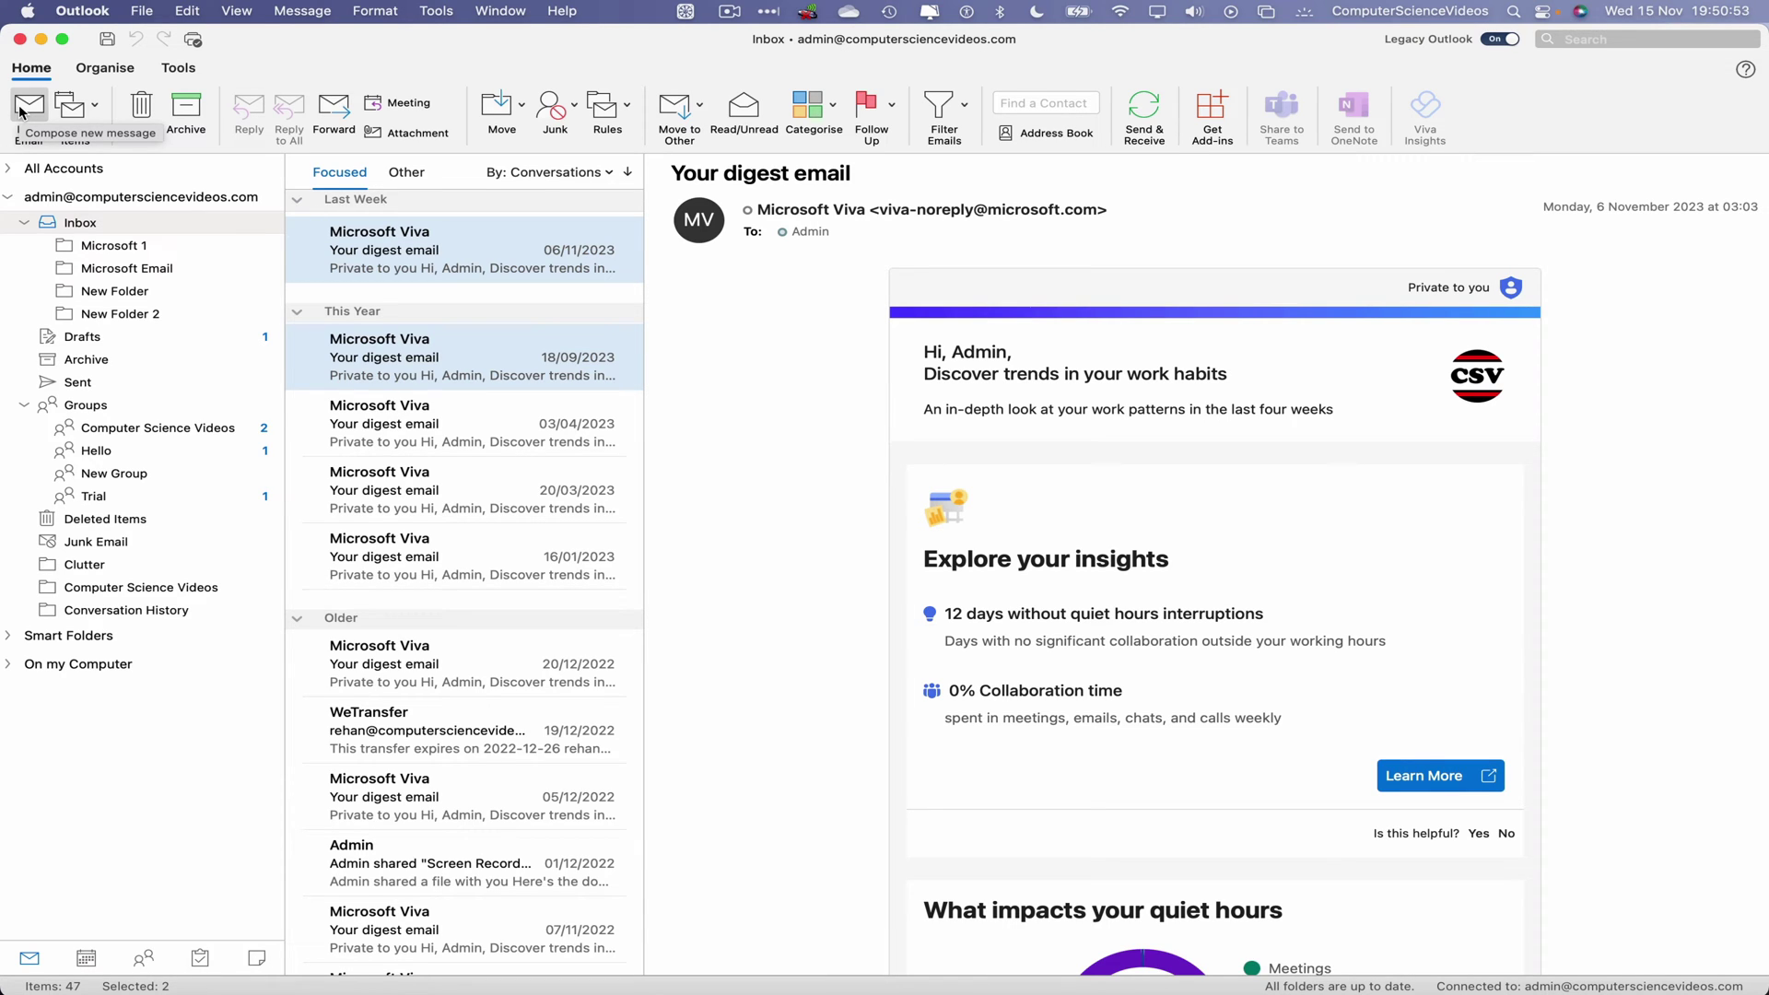
# Minimize Outlook and search 'ch' in Launchpad to find Google Chrome.
pyautogui.click(40, 39)
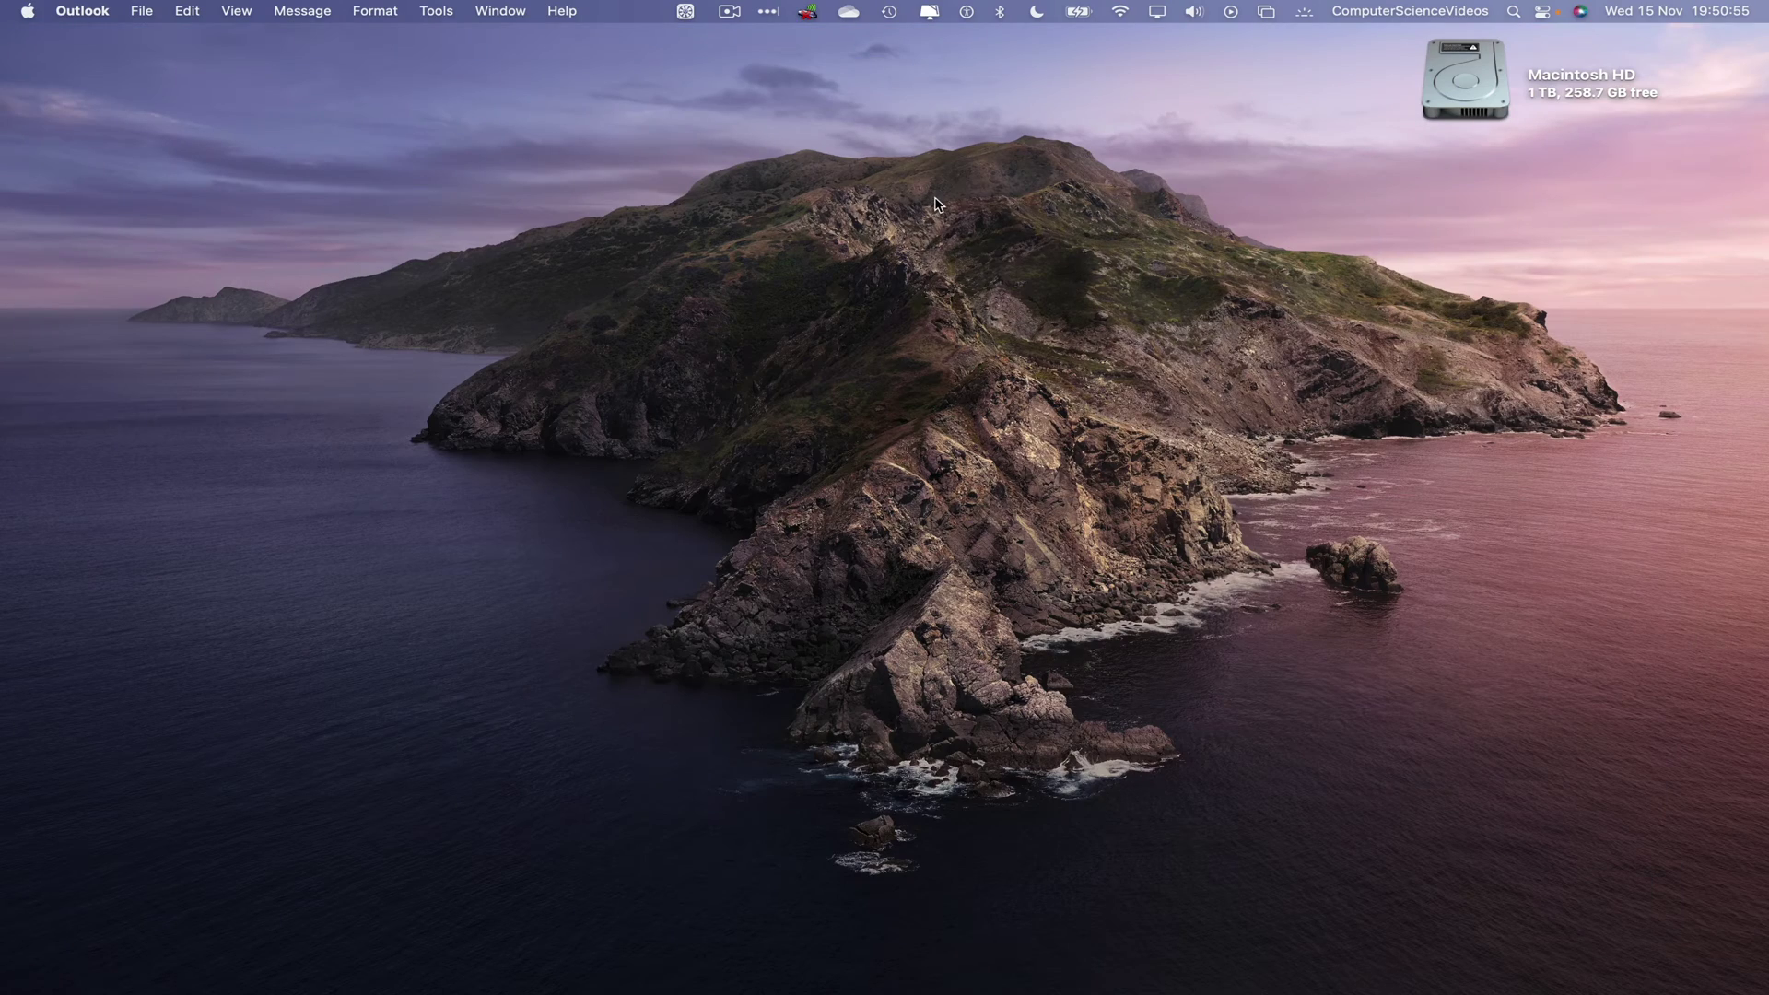
pyautogui.moveTo(651, 985)
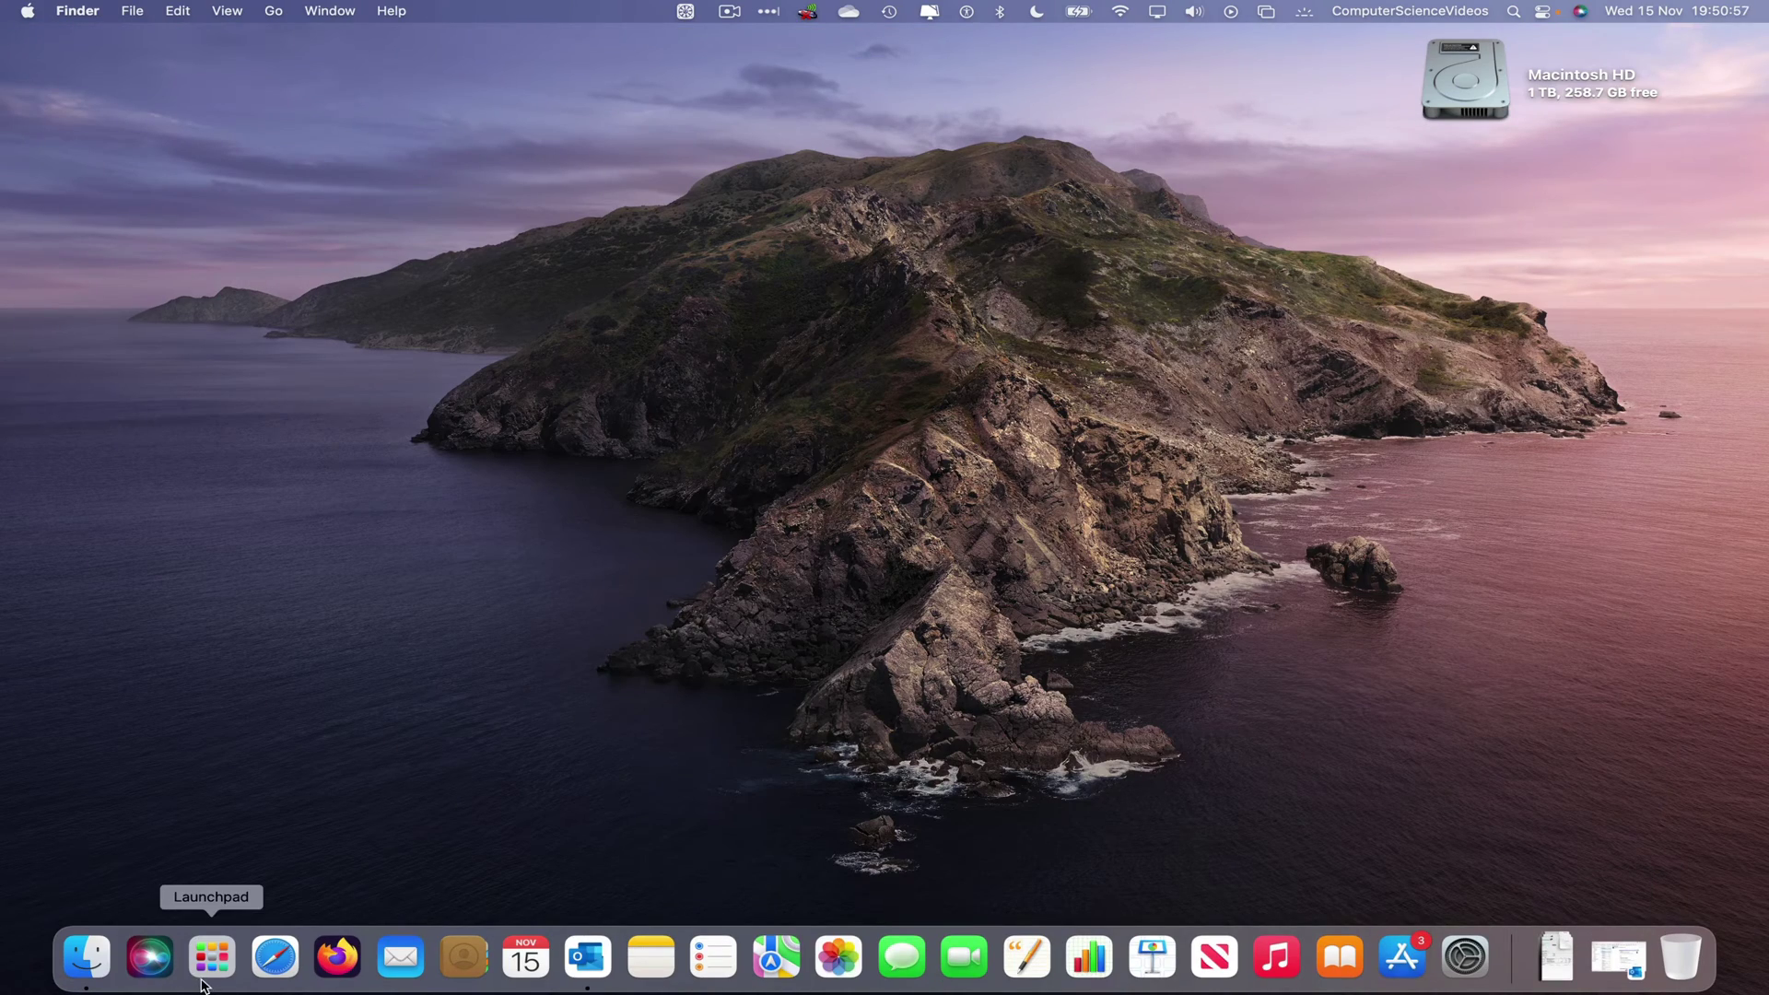
pyautogui.click(211, 959)
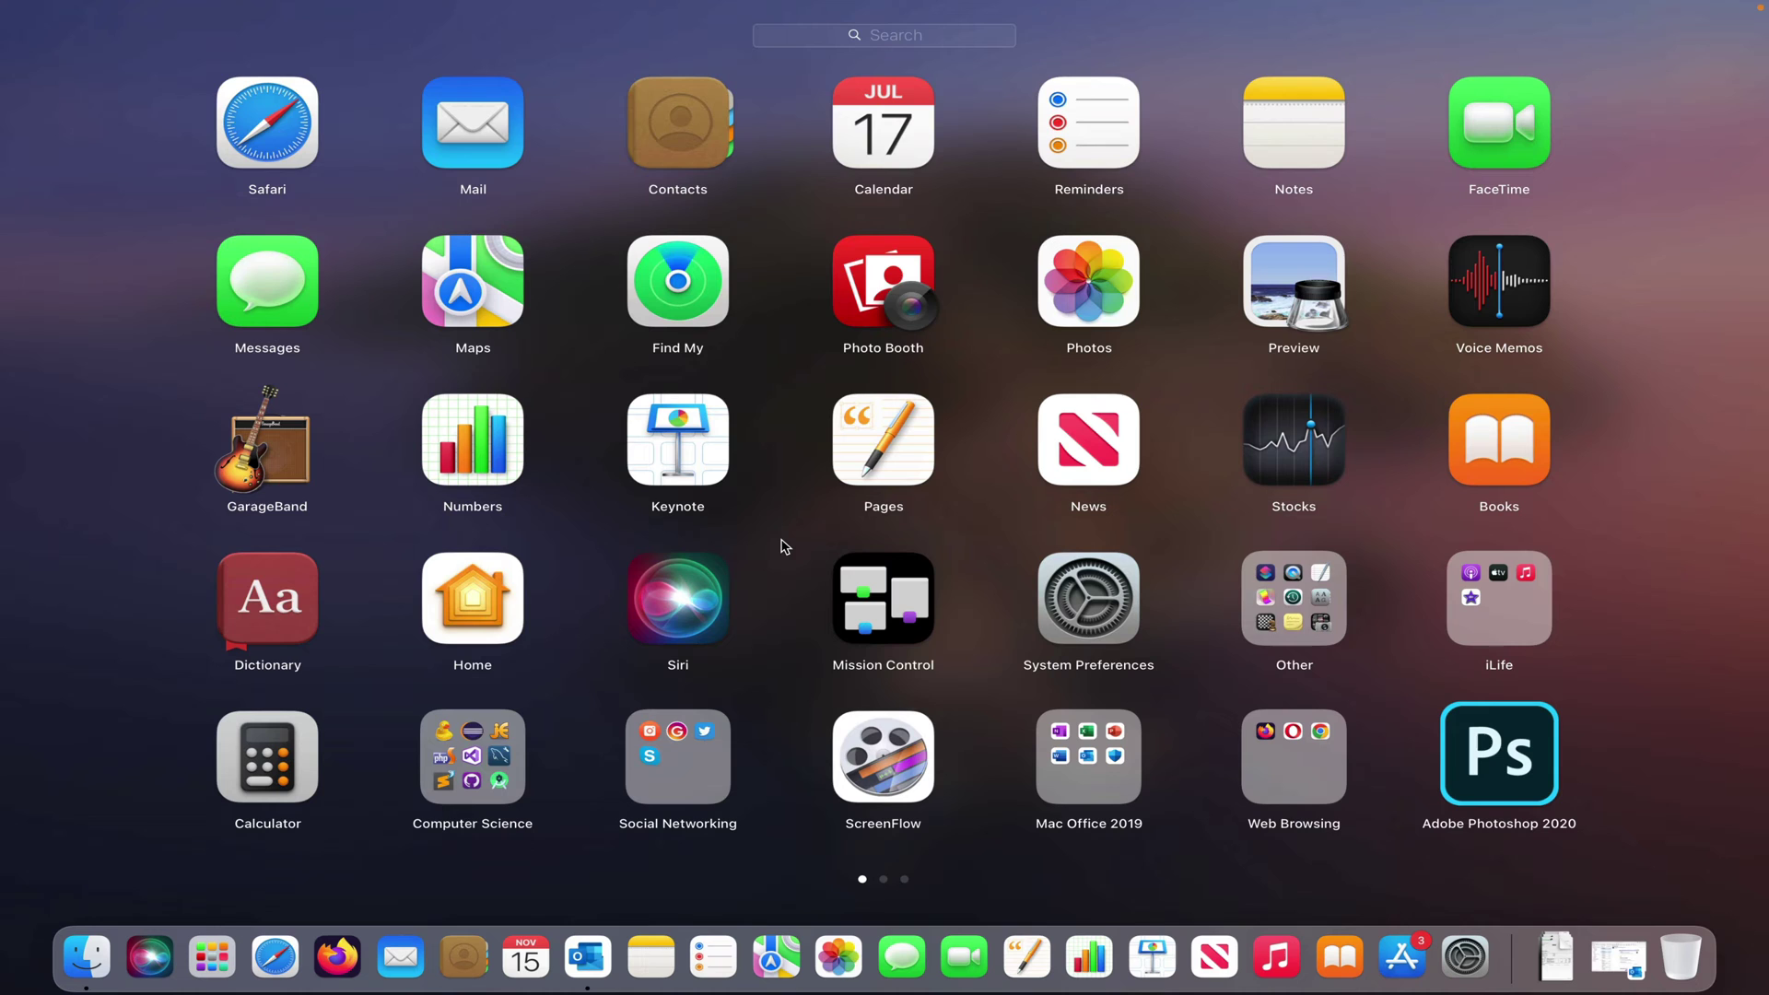
pyautogui.write('ch')
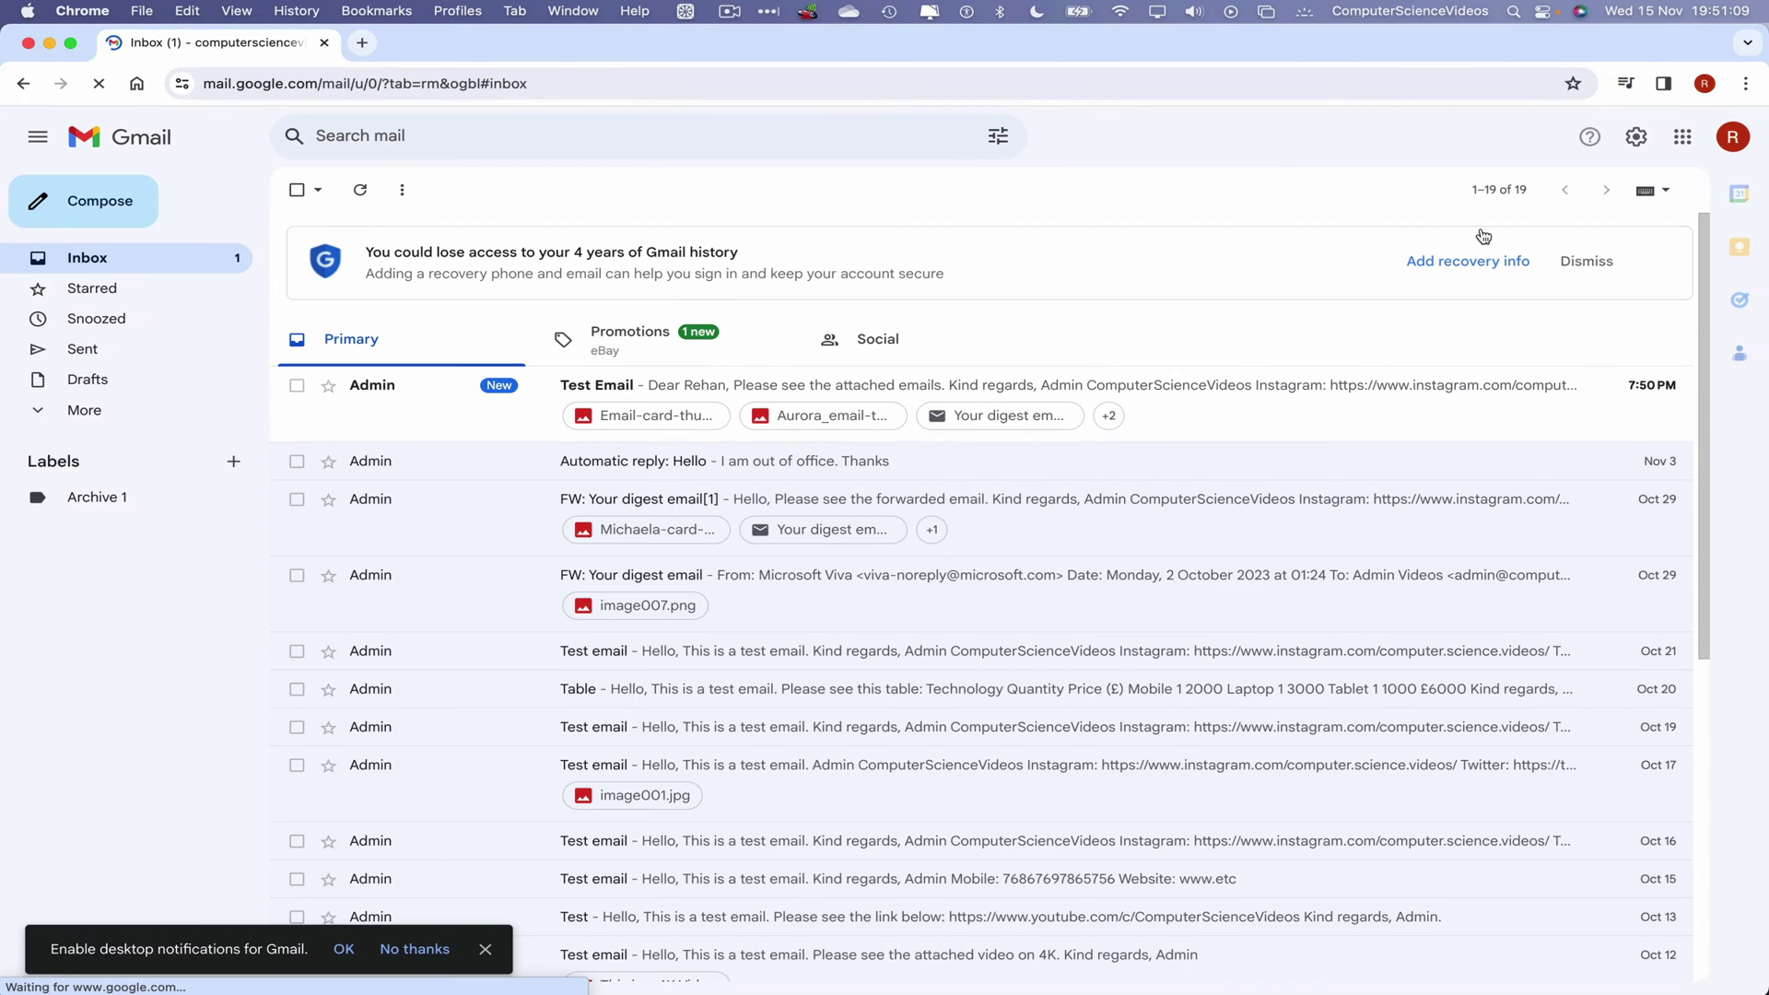
# Open the received Test Email, preview the first attached digest email, then close it.
pyautogui.click(1272, 406)
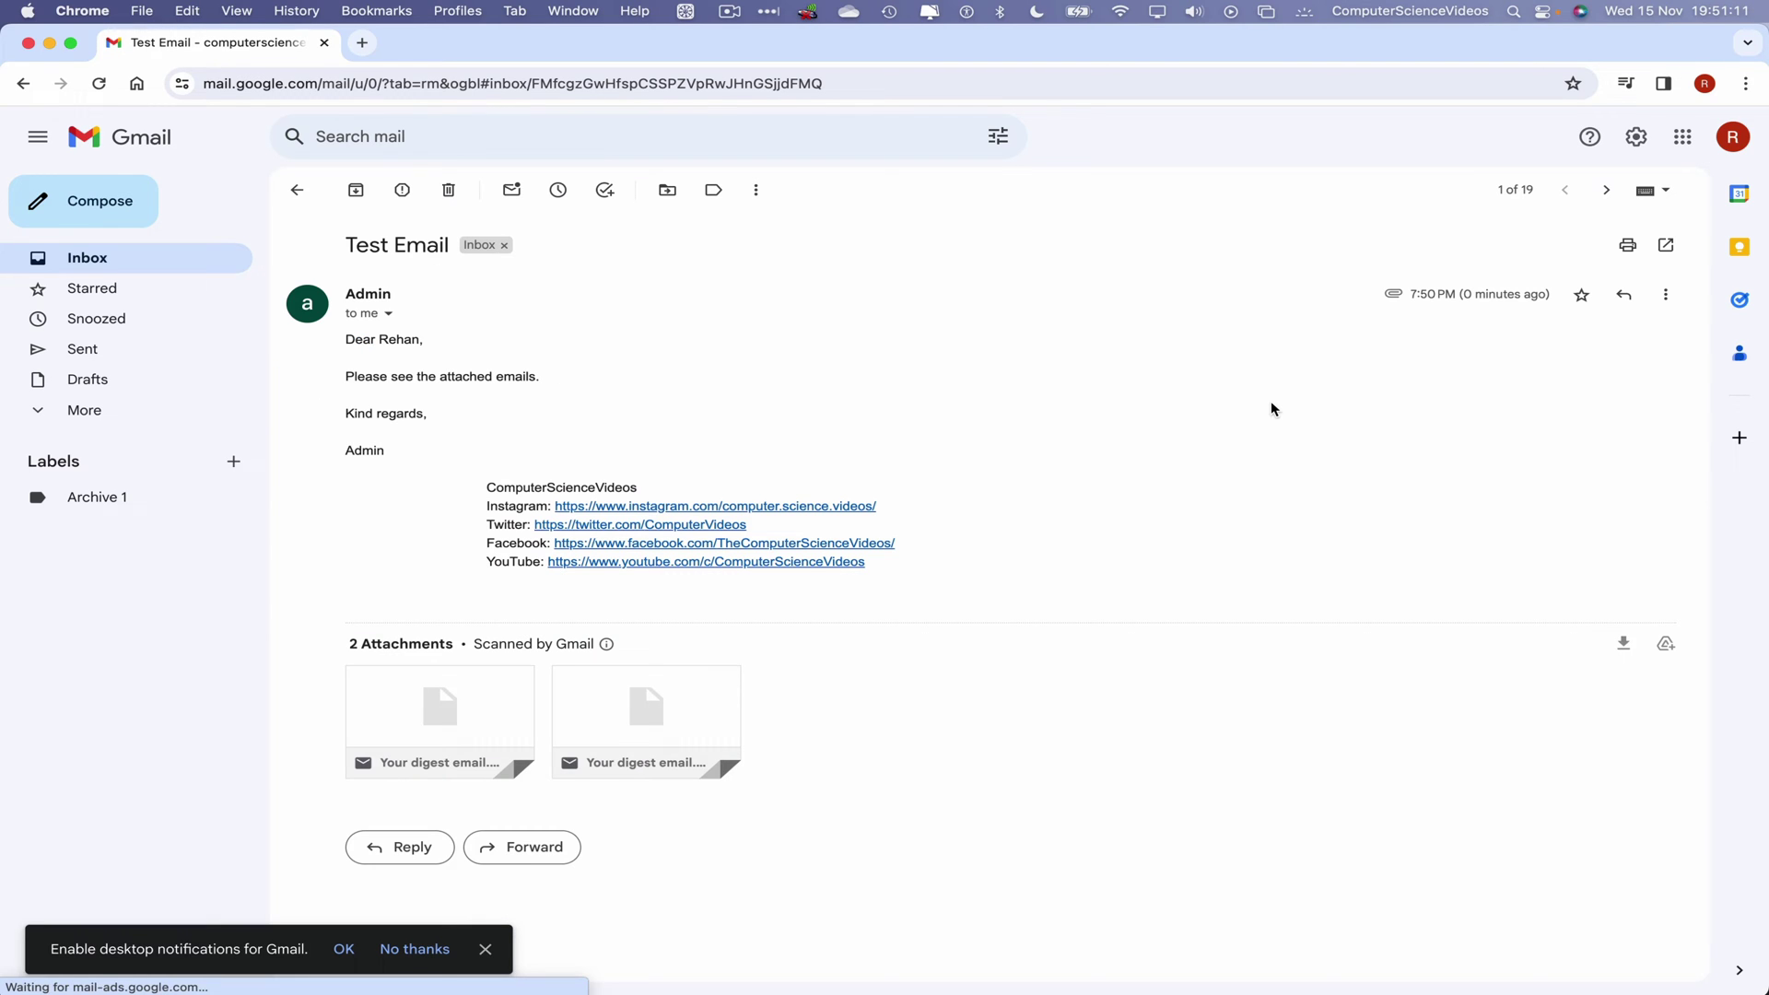
pyautogui.moveTo(464, 727)
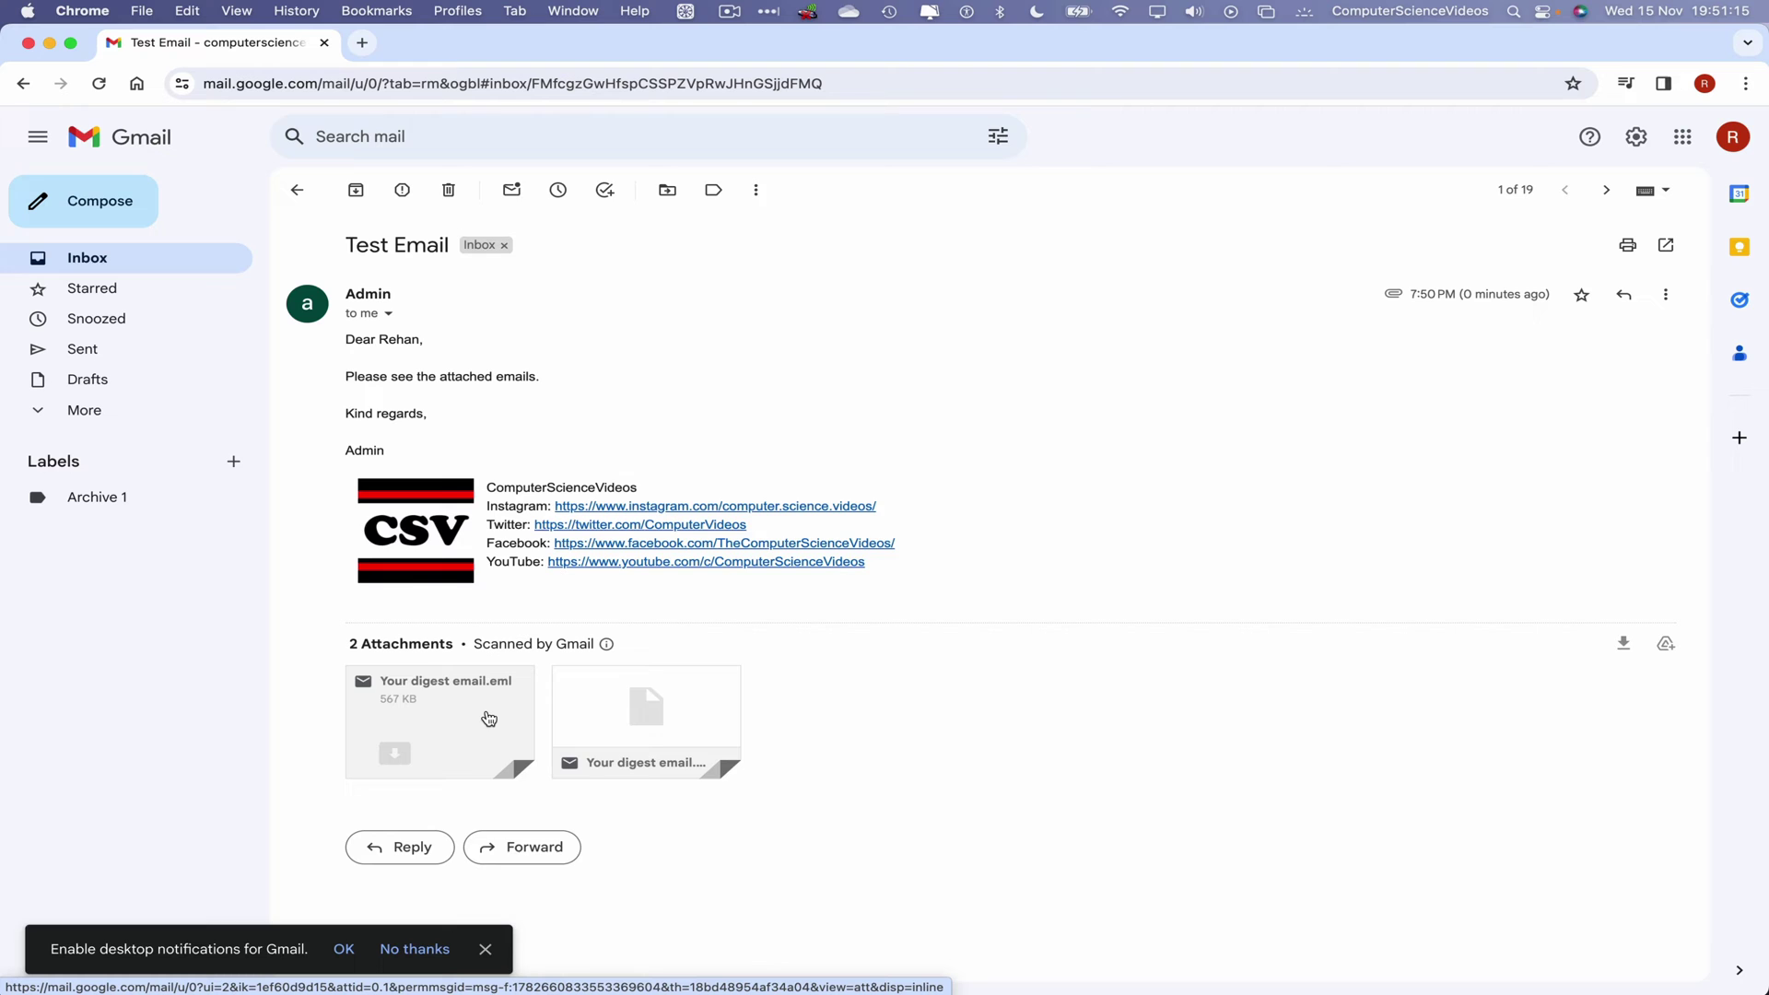
pyautogui.click(488, 718)
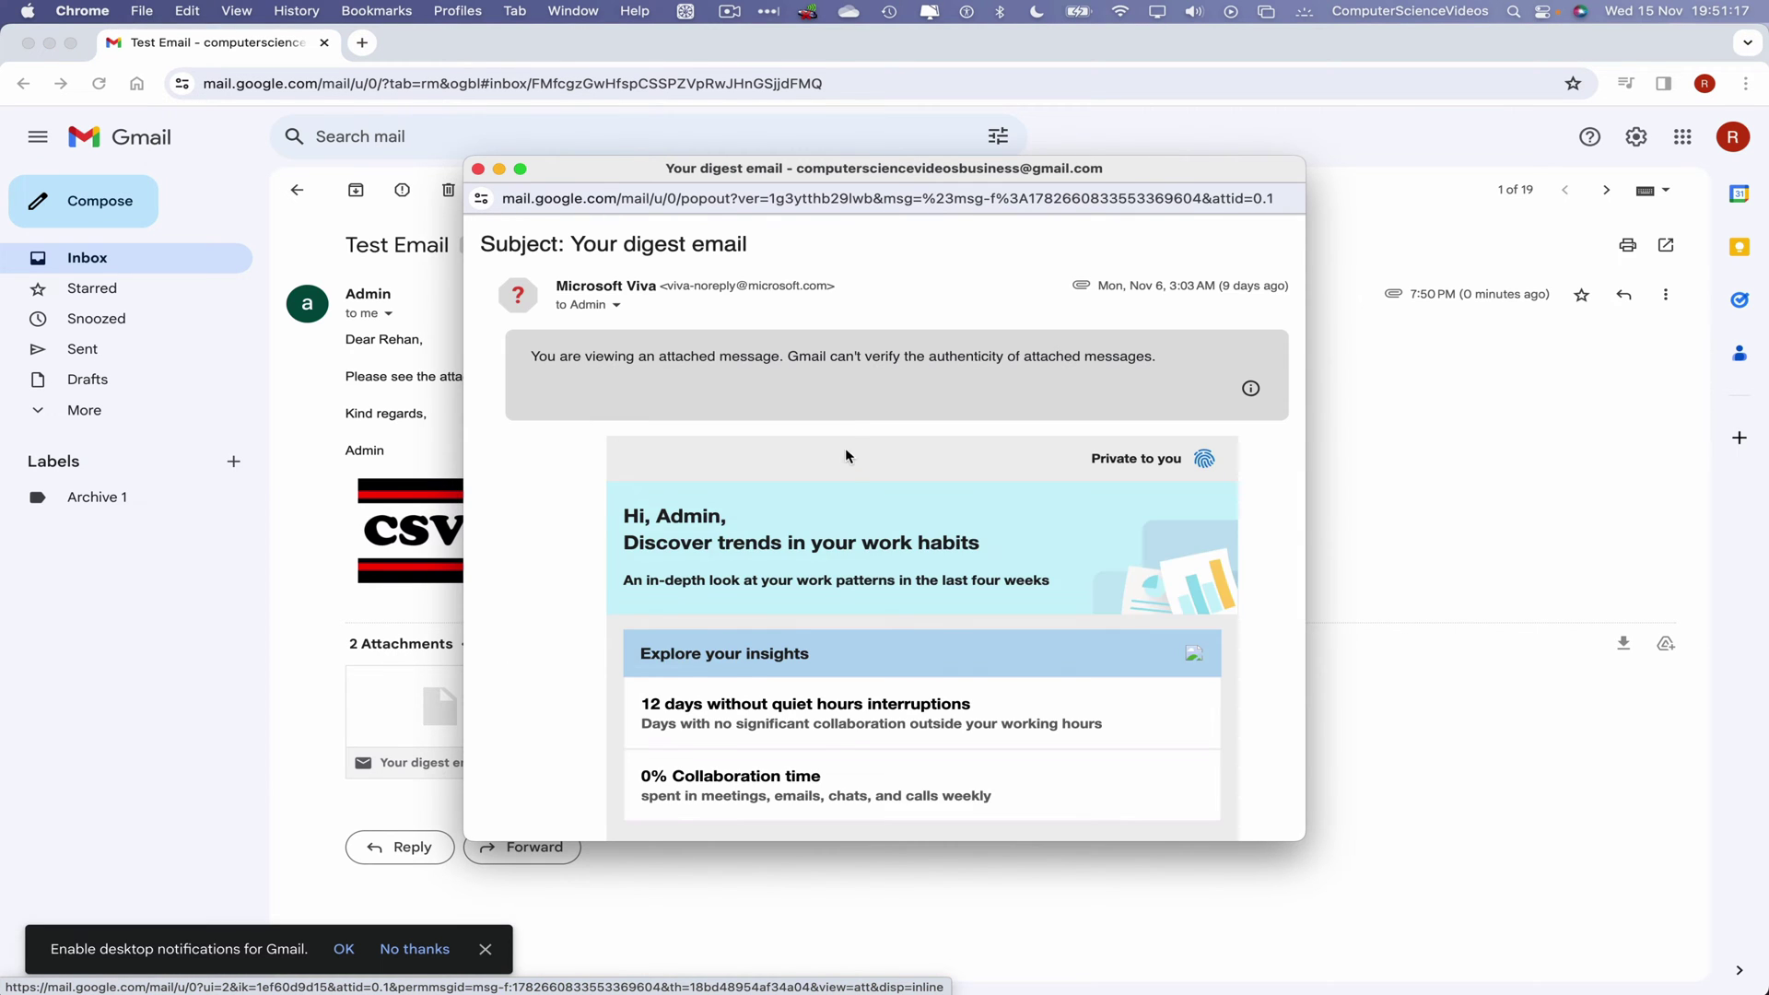
pyautogui.scroll(-4, 845, 460)
pyautogui.scroll(-4, 845, 460)
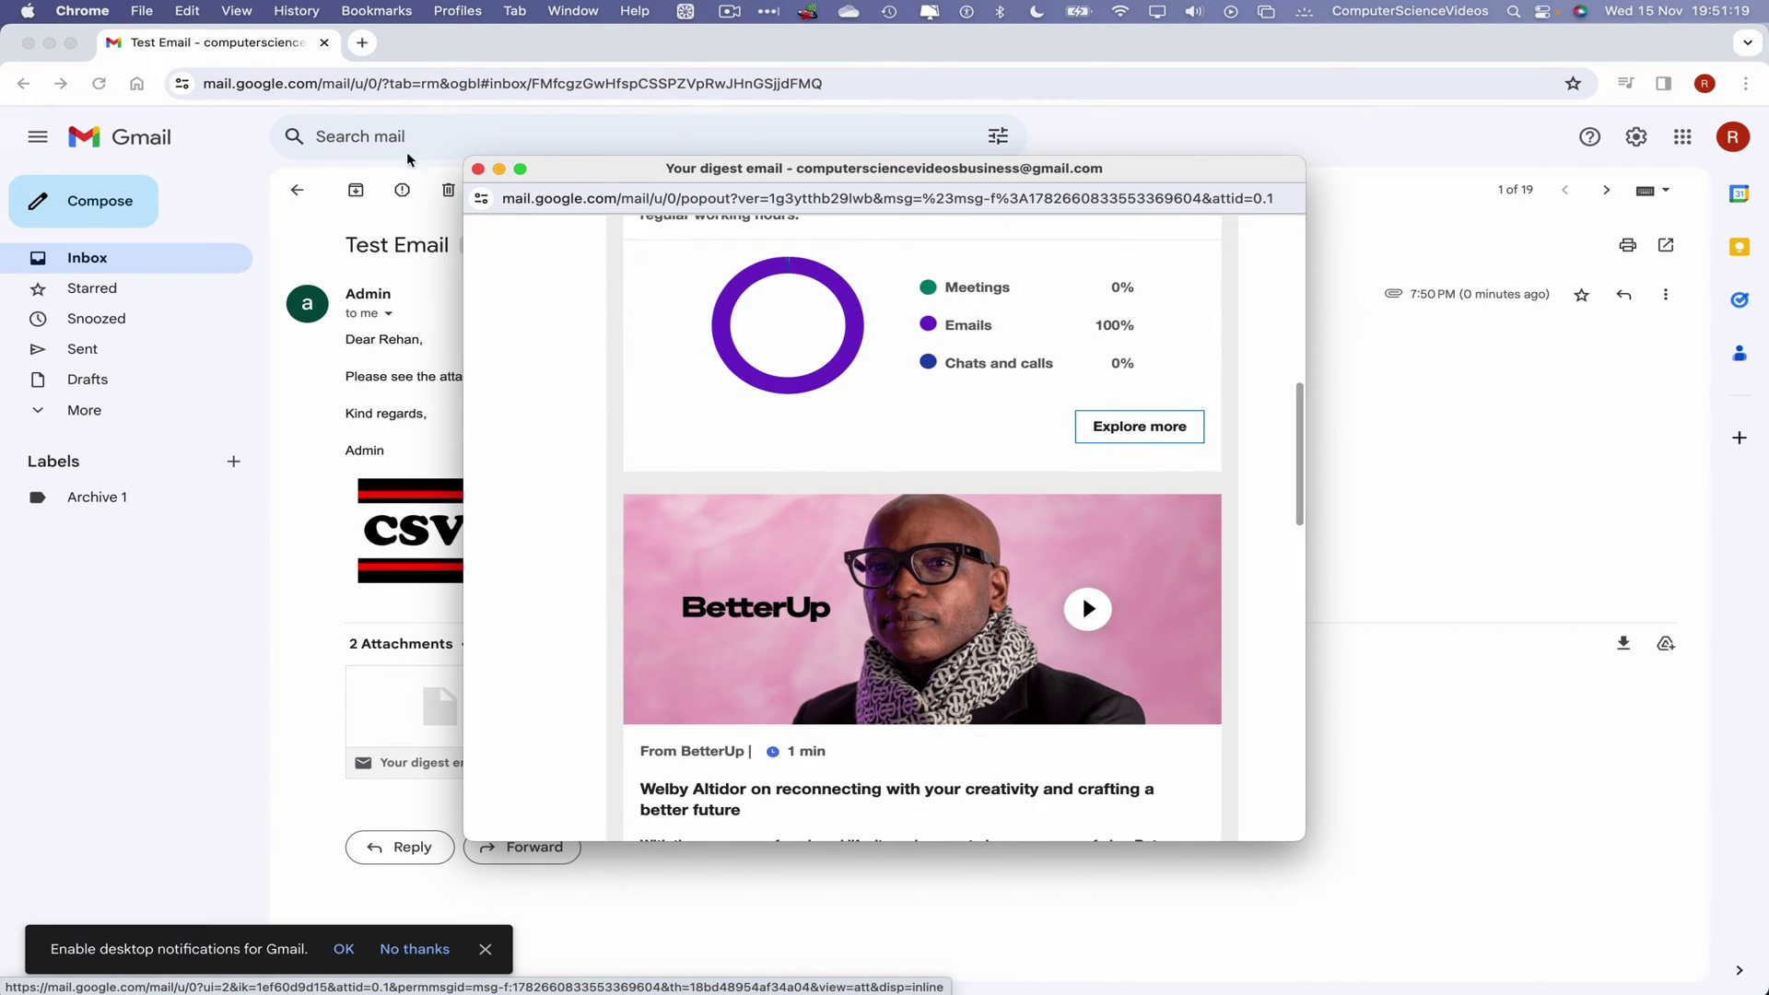
pyautogui.click(479, 169)
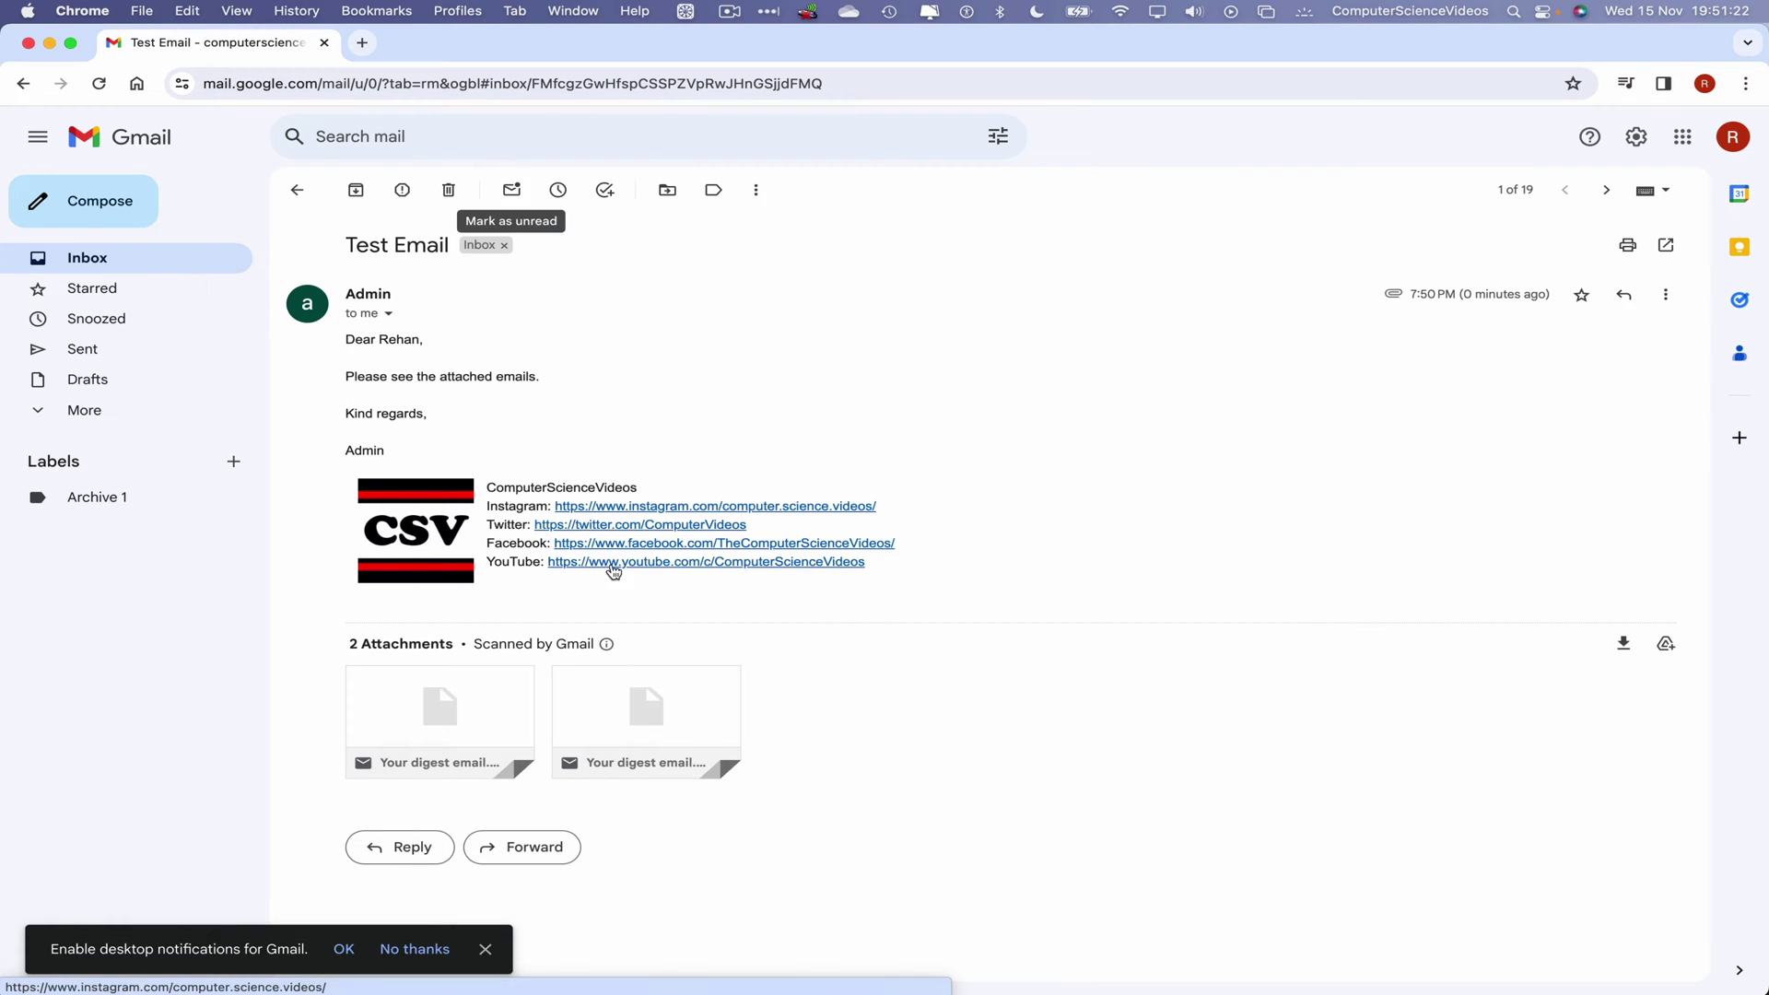
# Preview the second attached digest email and close its window.
pyautogui.click(683, 715)
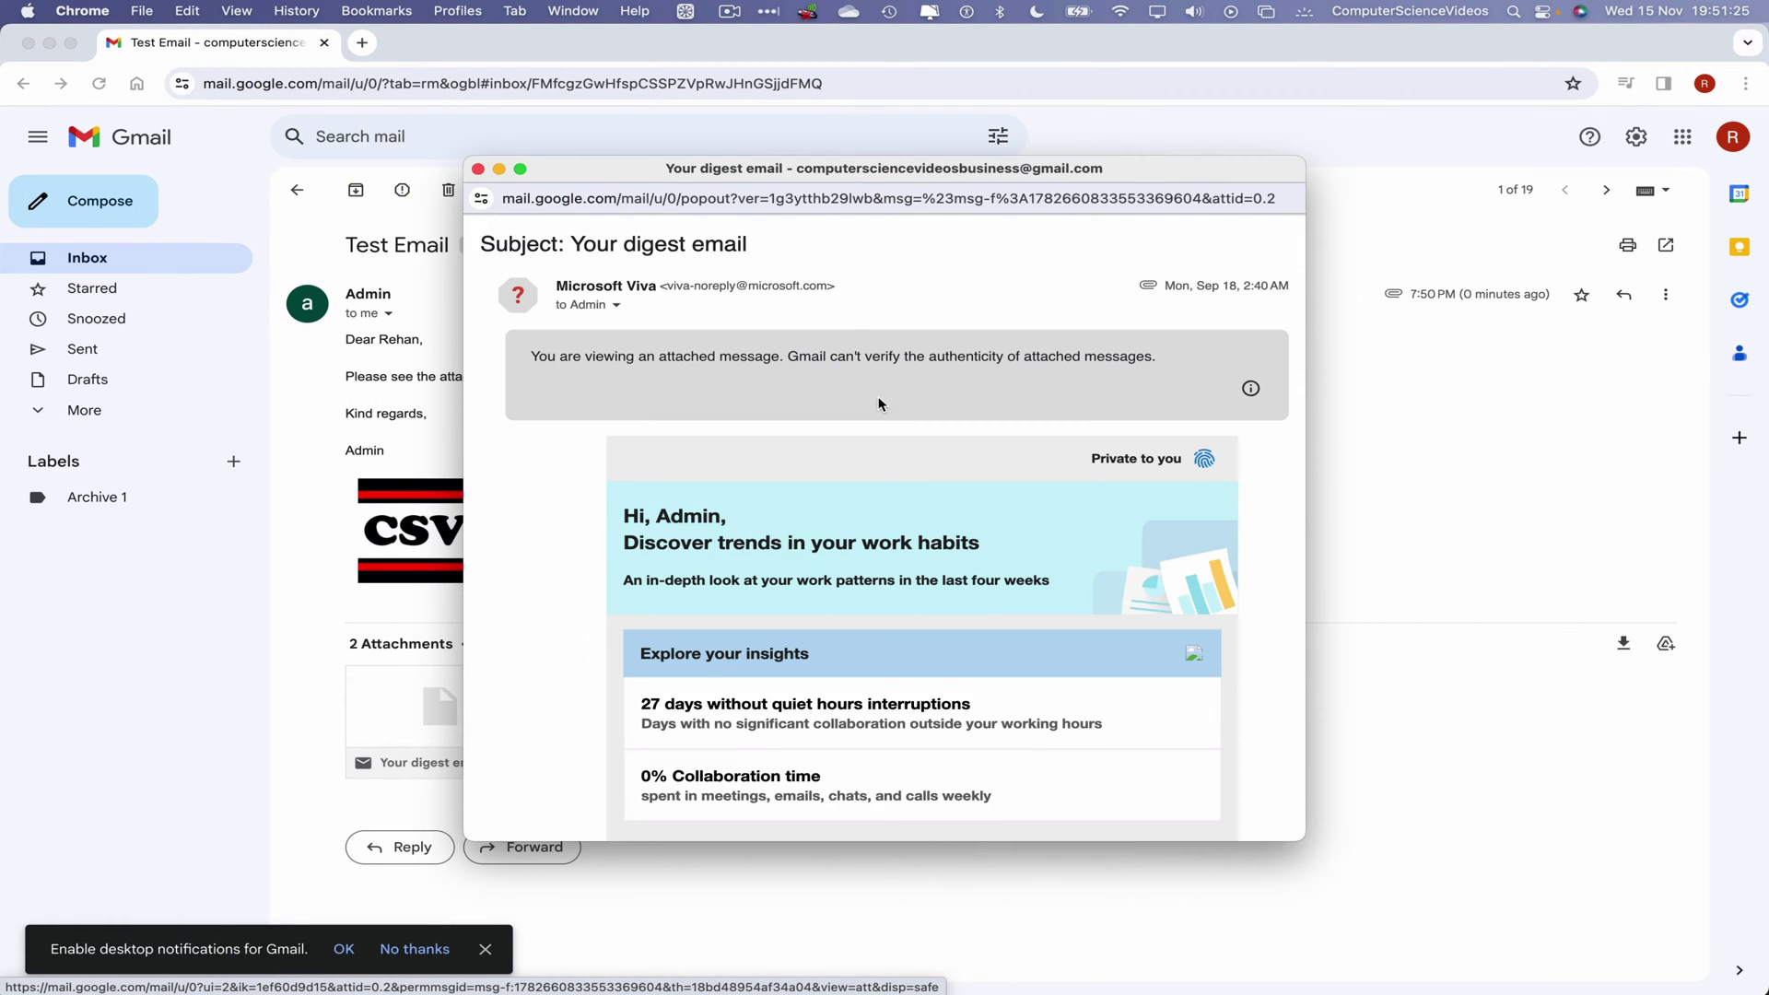
pyautogui.scroll(-1, 877, 401)
pyautogui.scroll(1, 877, 403)
pyautogui.click(478, 169)
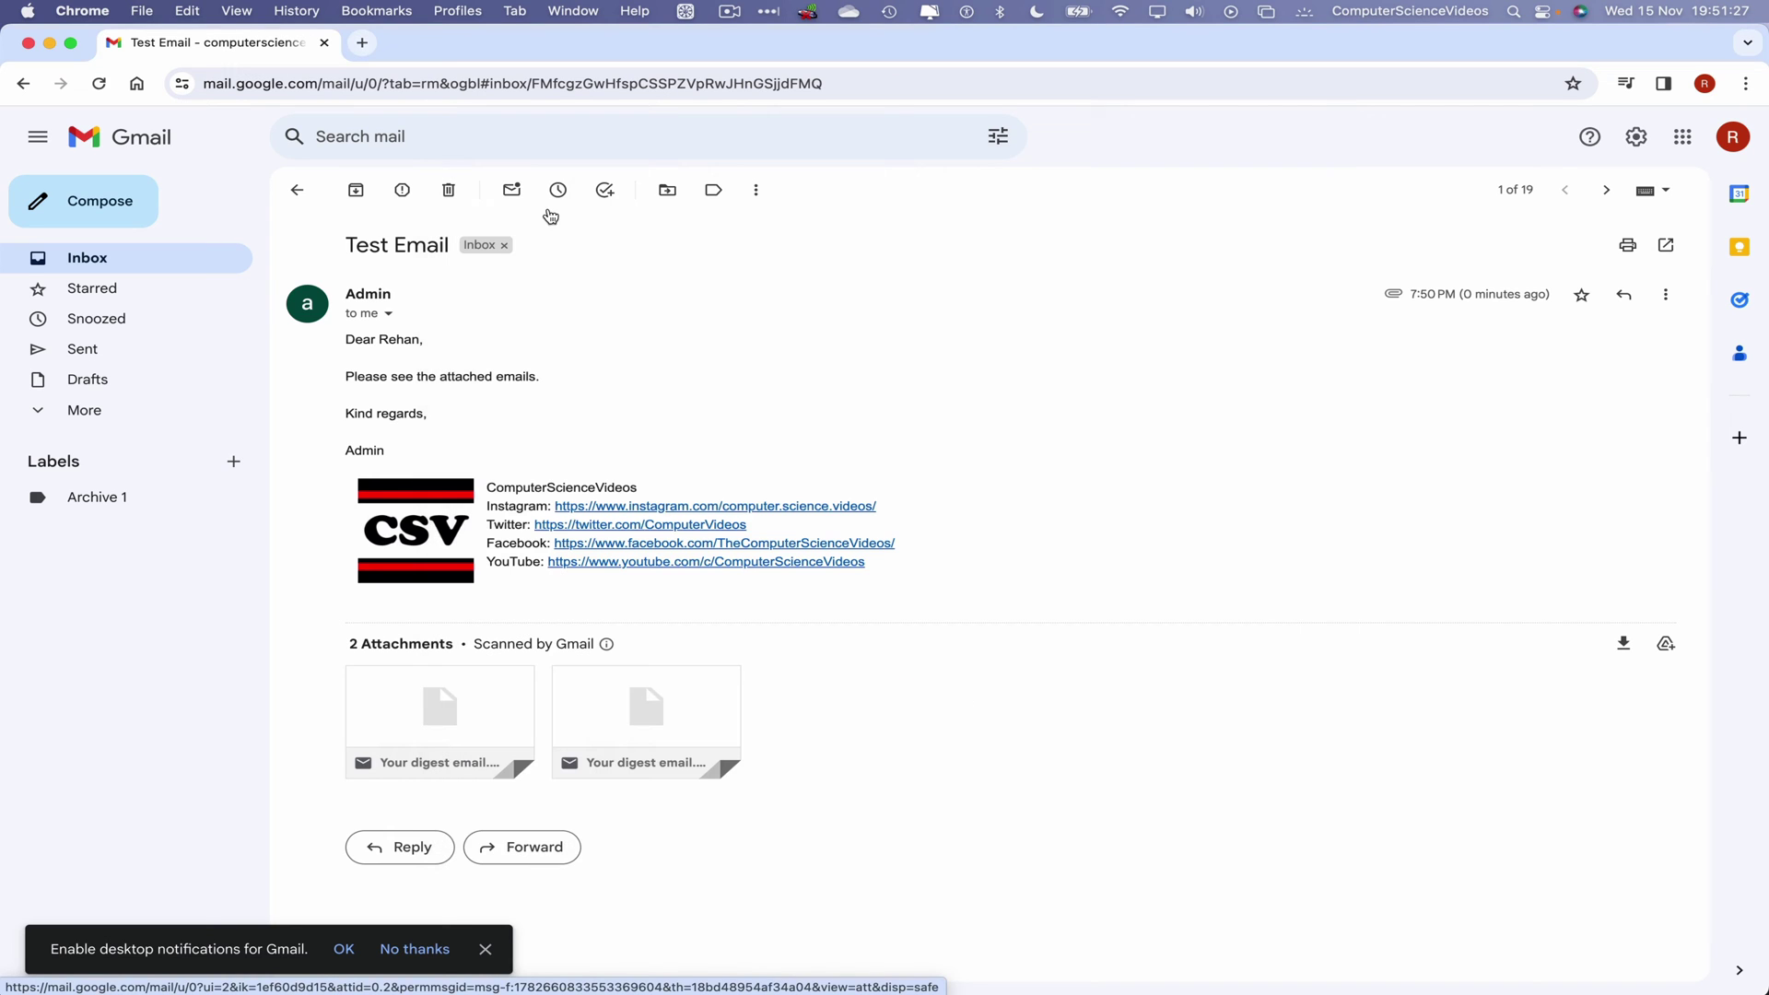
# Quit Google Chrome, then bring Outlook forward and quit it too.
pyautogui.click(82, 11)
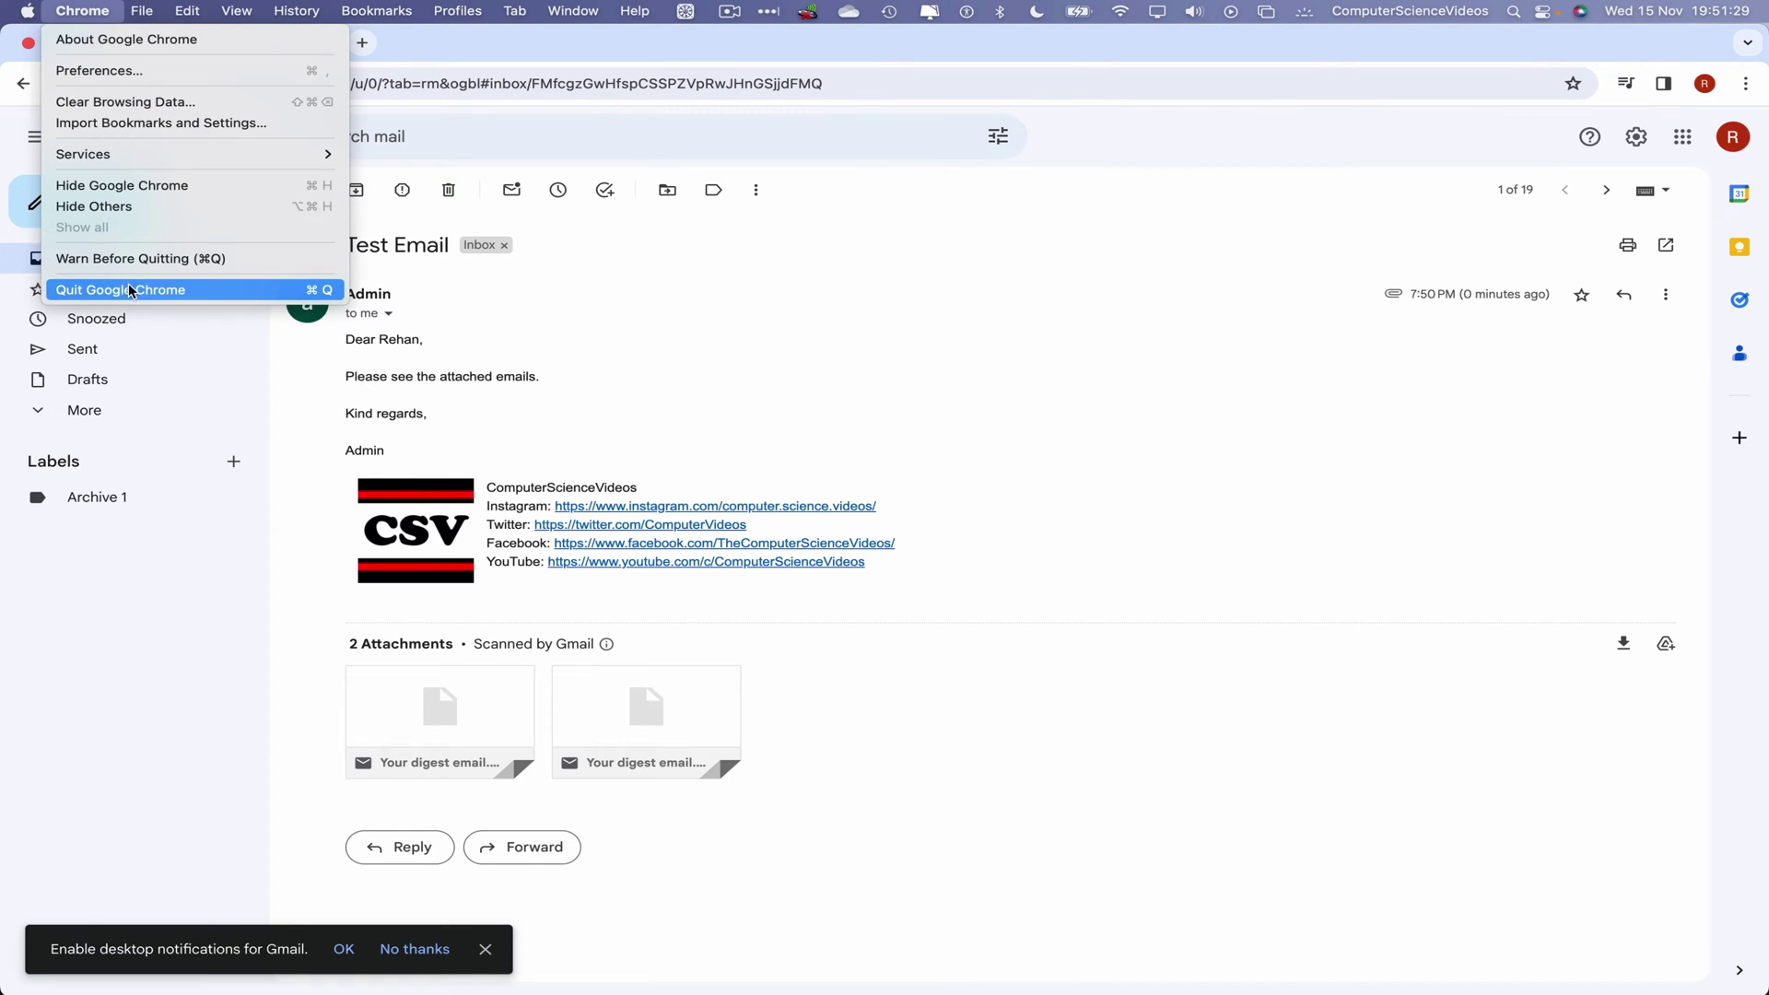
pyautogui.click(140, 290)
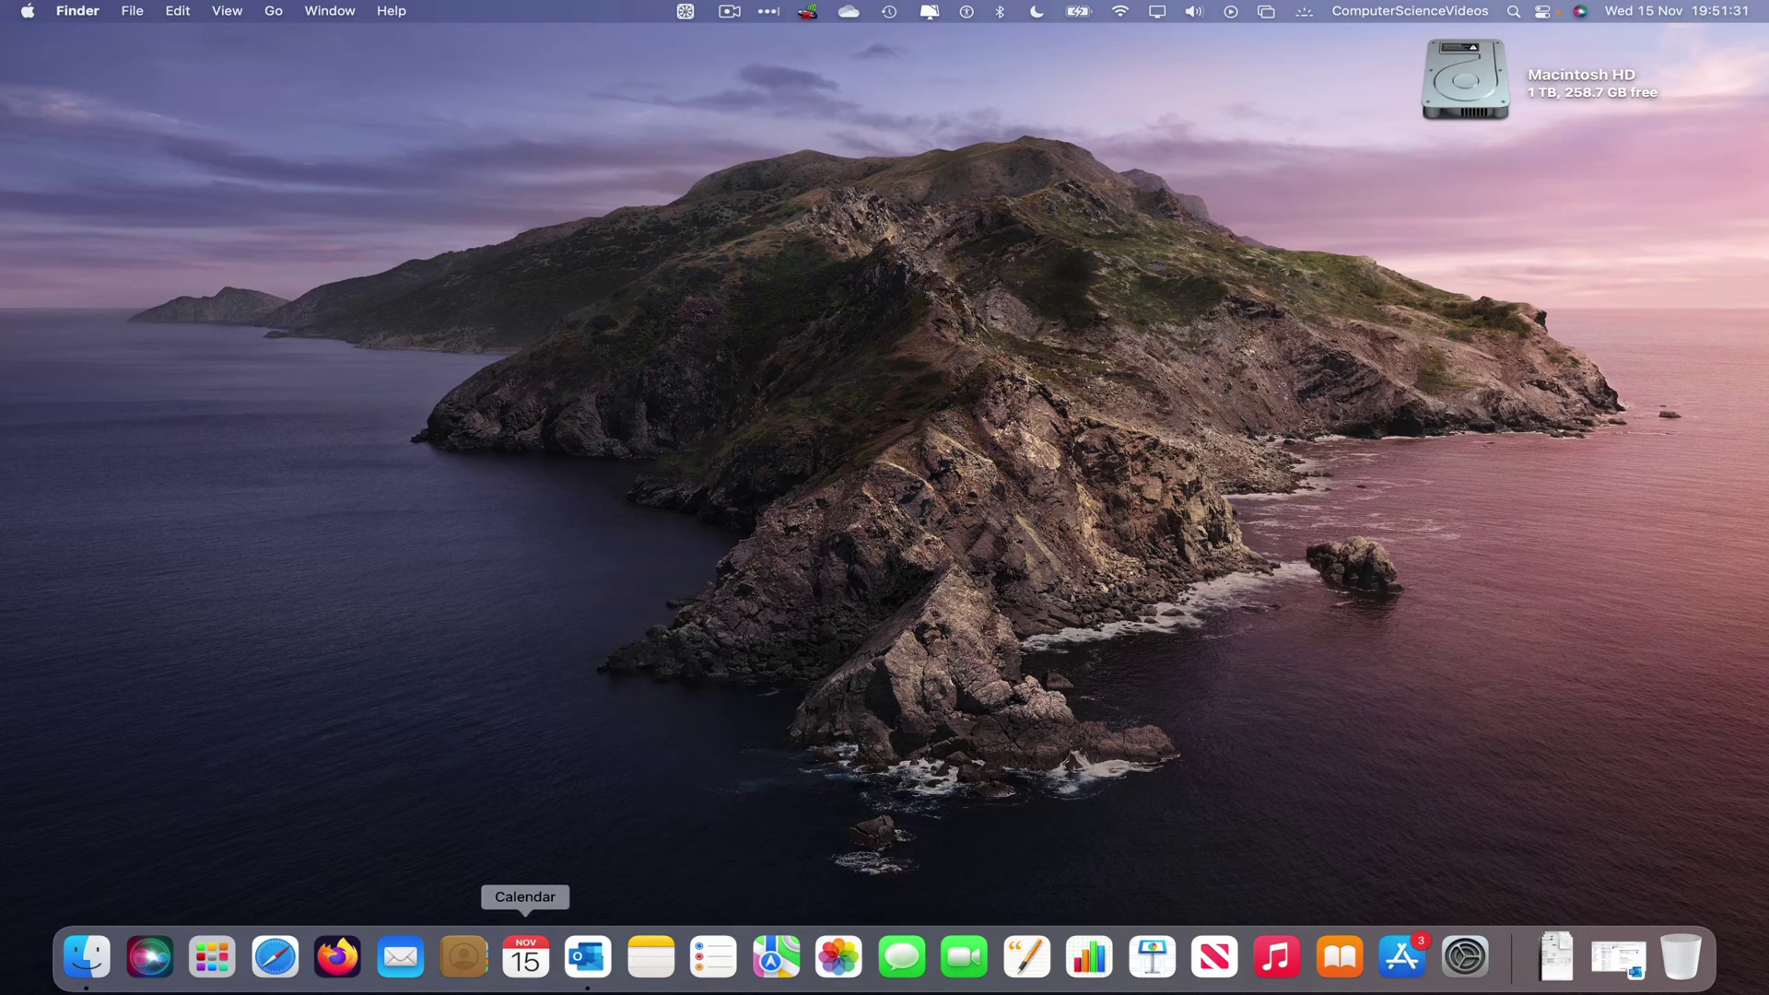
pyautogui.click(580, 982)
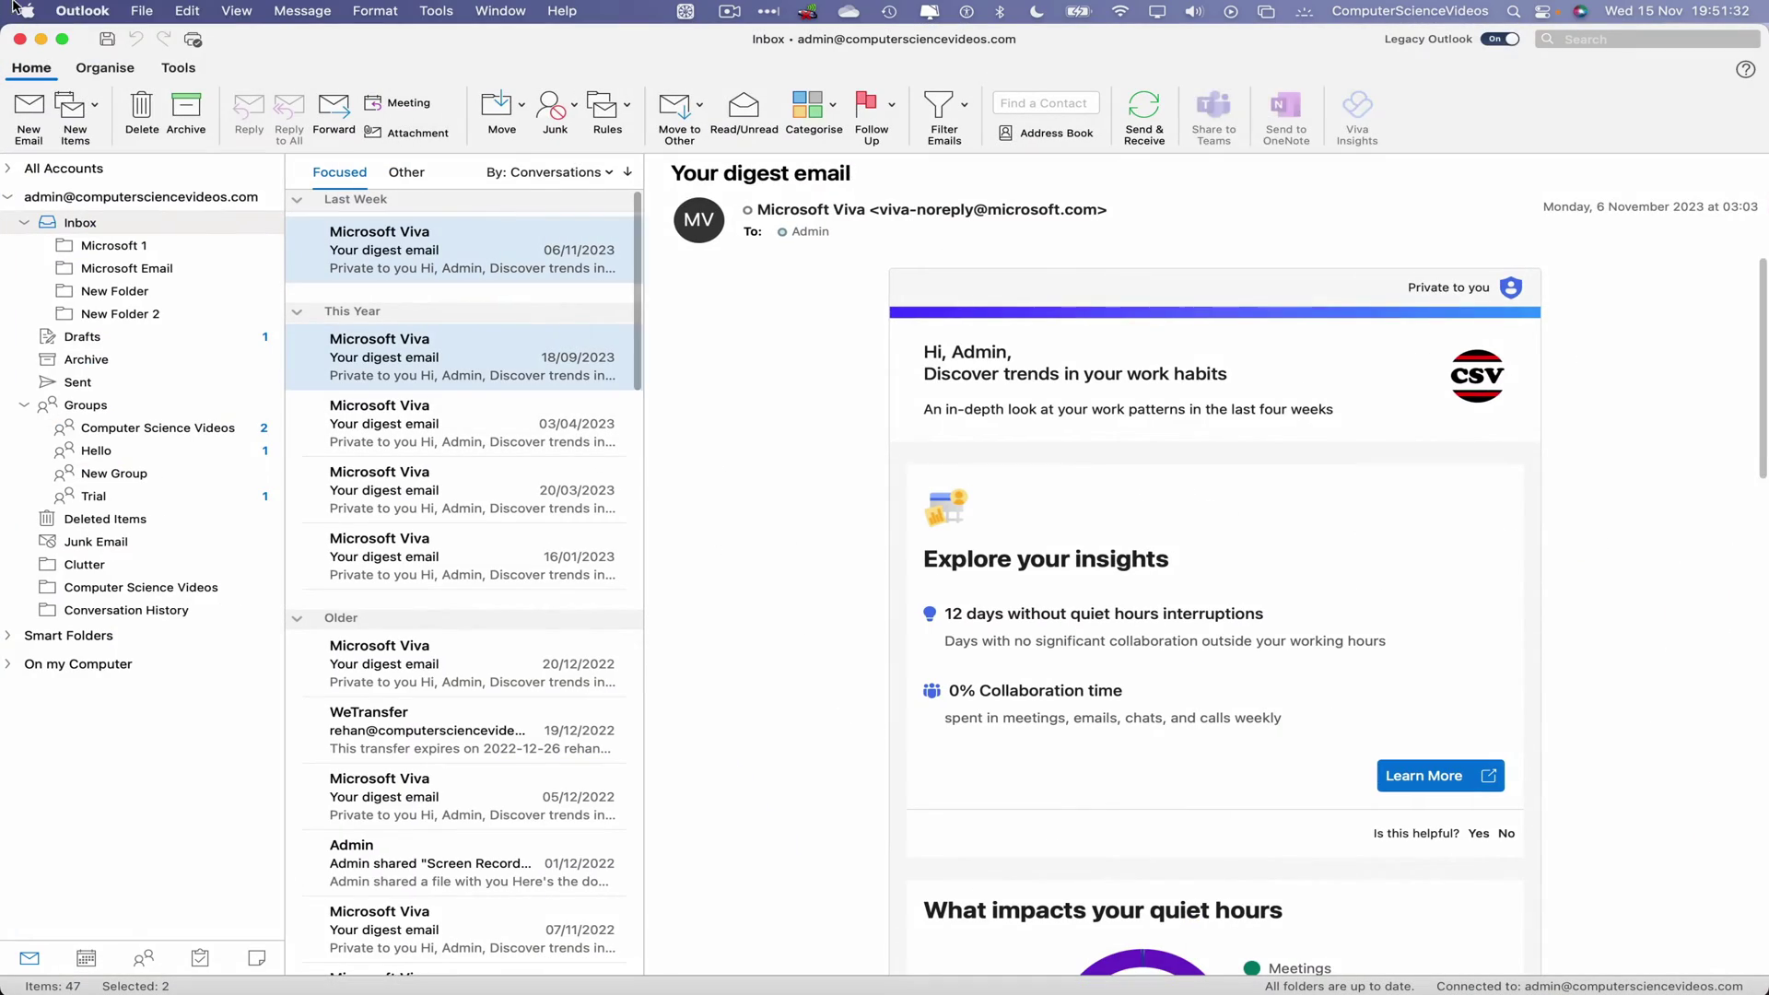
pyautogui.click(82, 10)
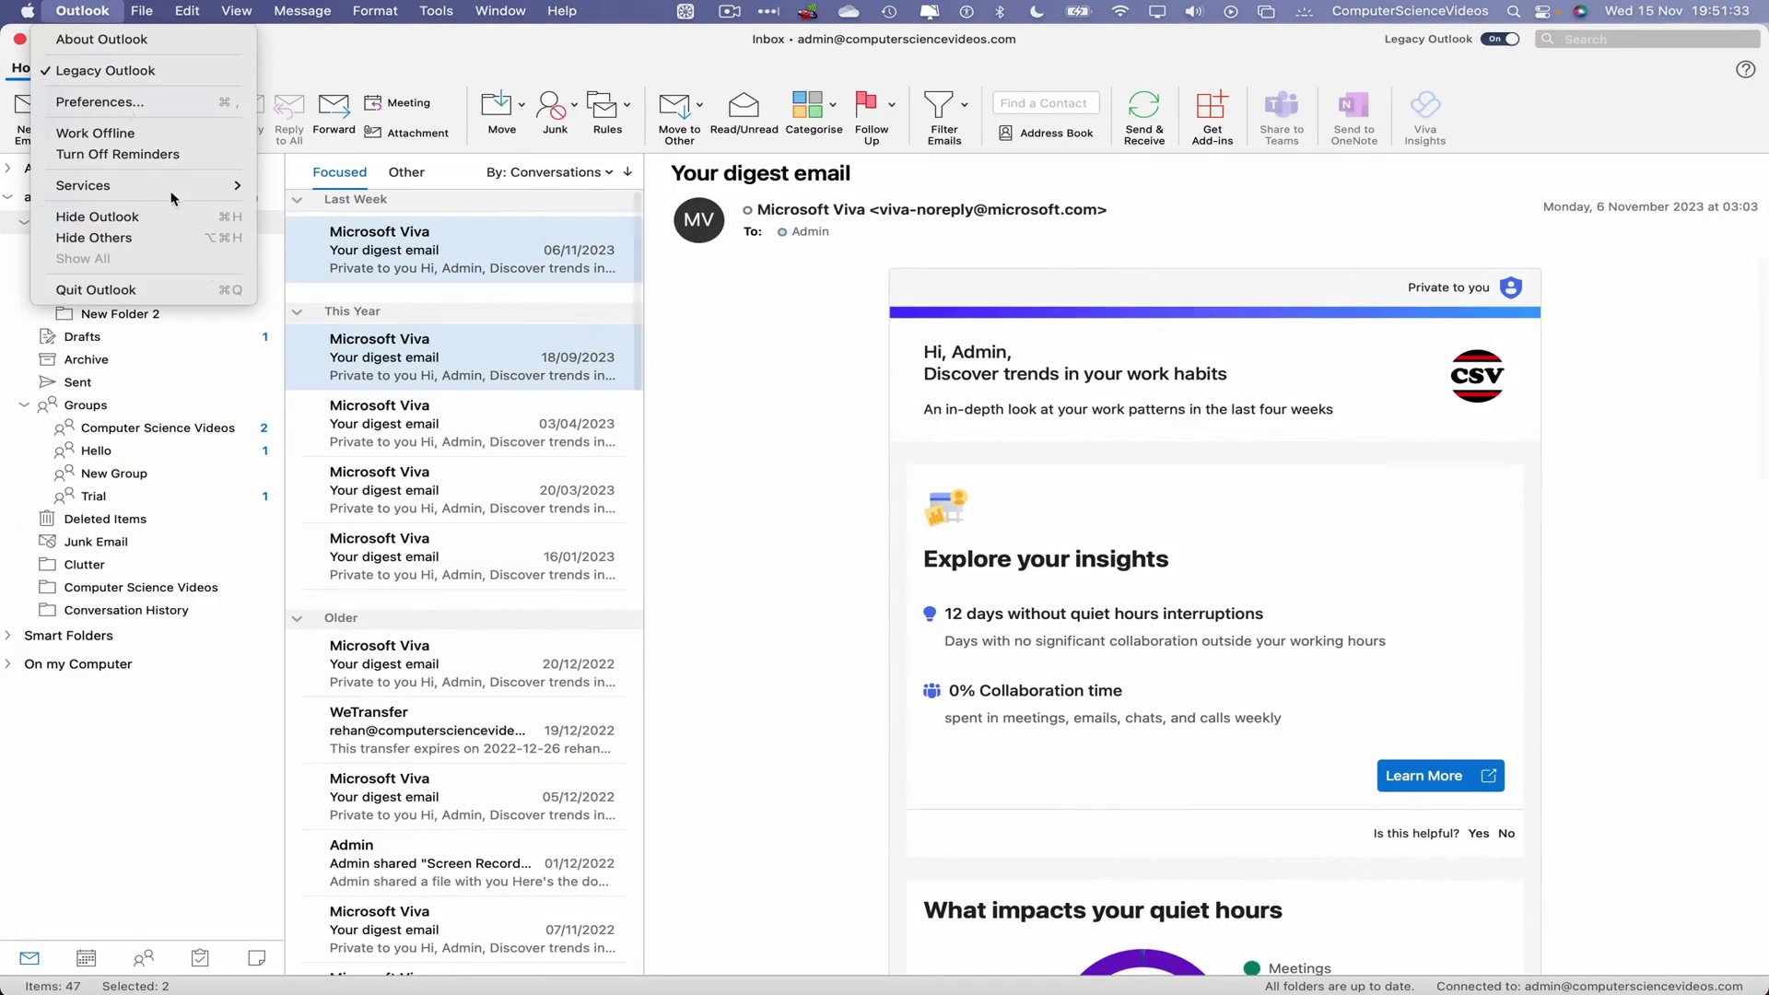
pyautogui.click(166, 289)
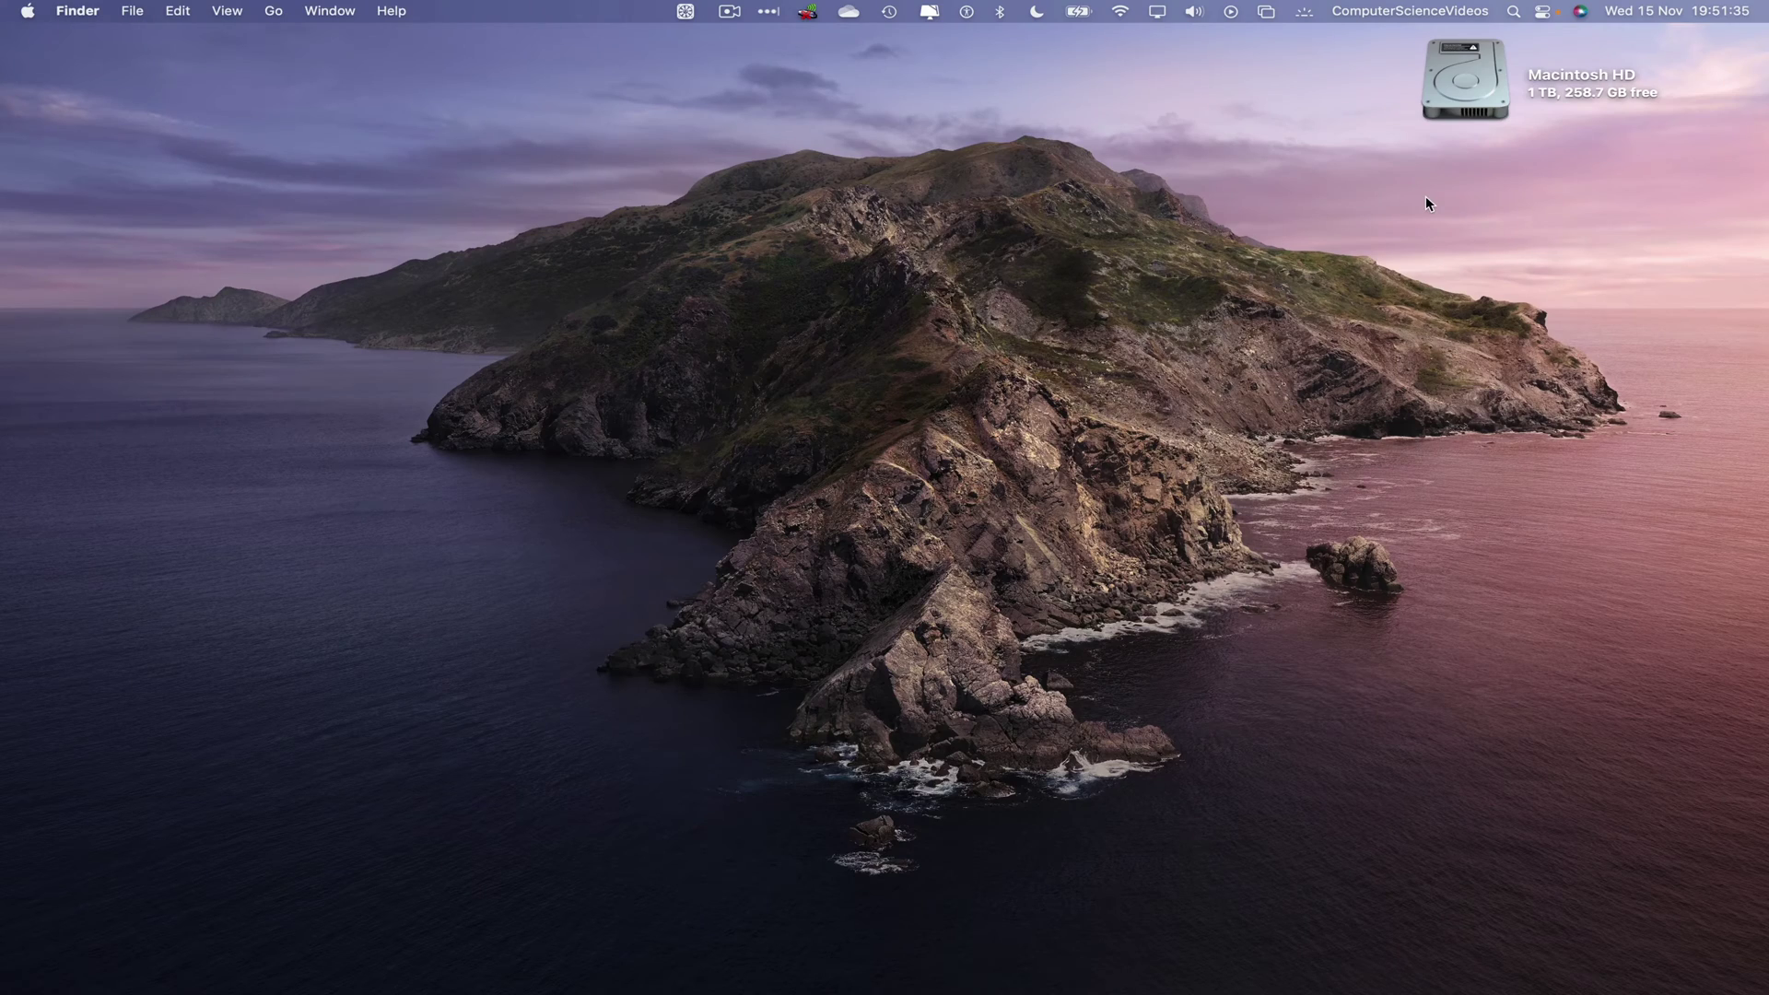